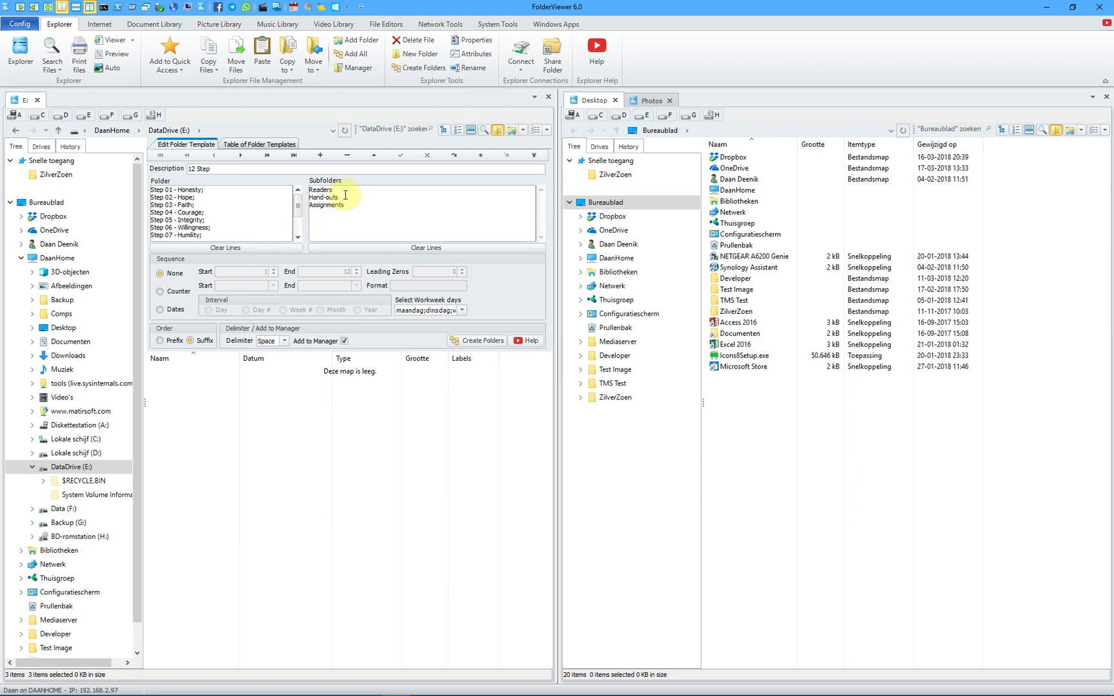
Create the Step folders on E:, then expand Step 01 - Honesty and Step 02 - Hope to check subfolders
mouse_move(356, 193)
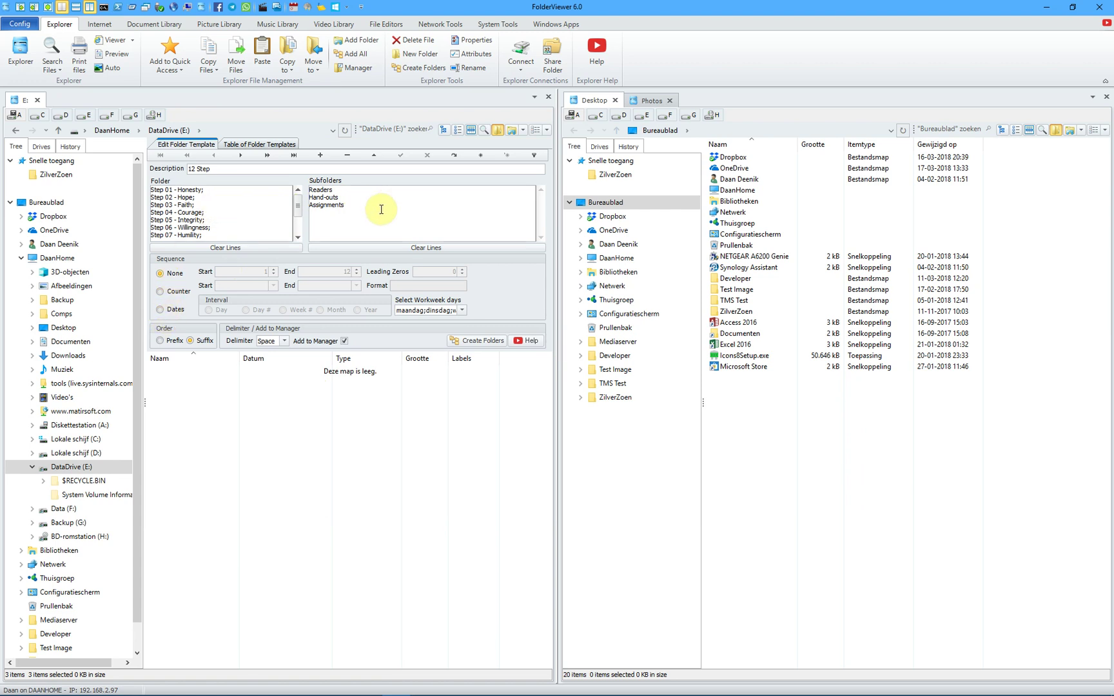
left_click(468, 343)
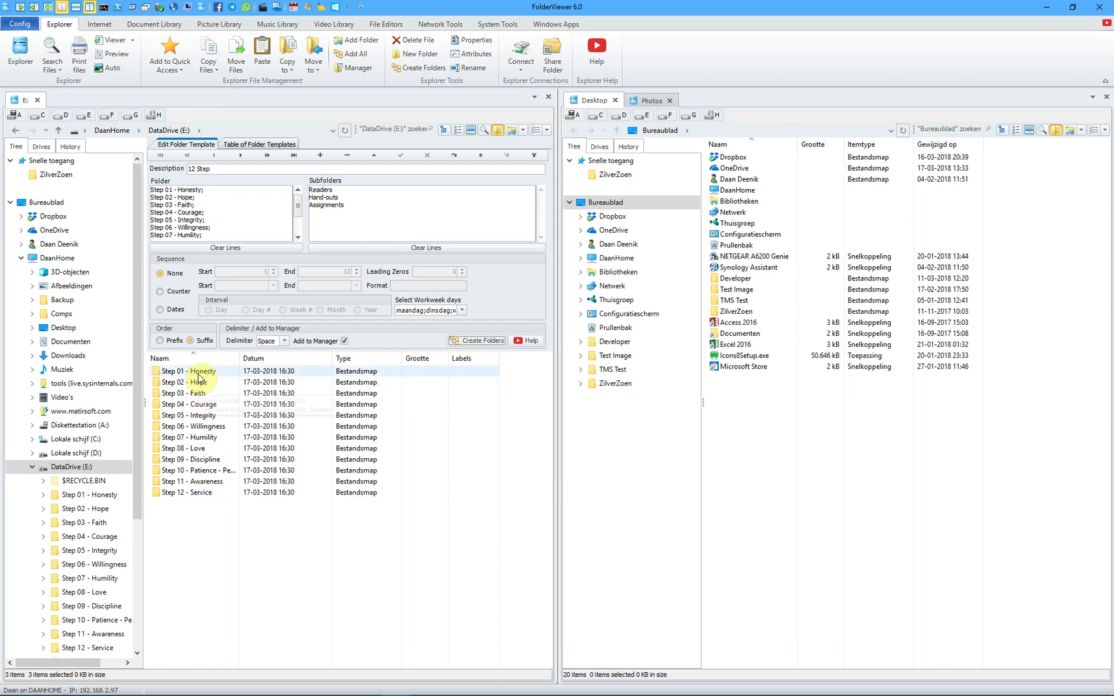
left_click(44, 495)
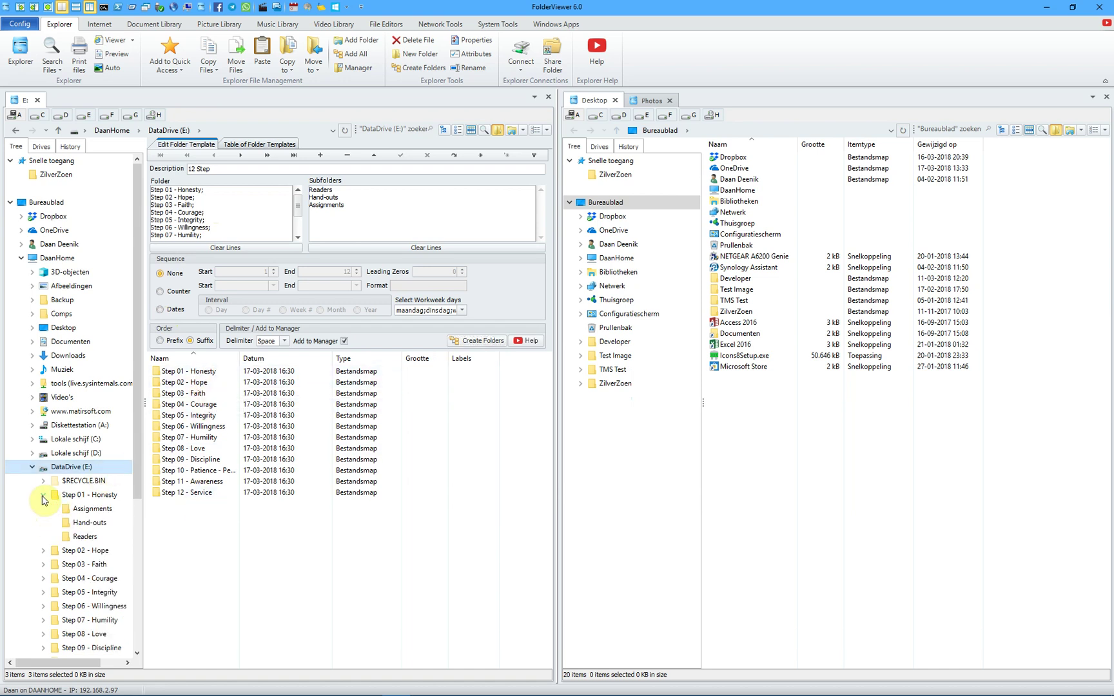
left_click(43, 551)
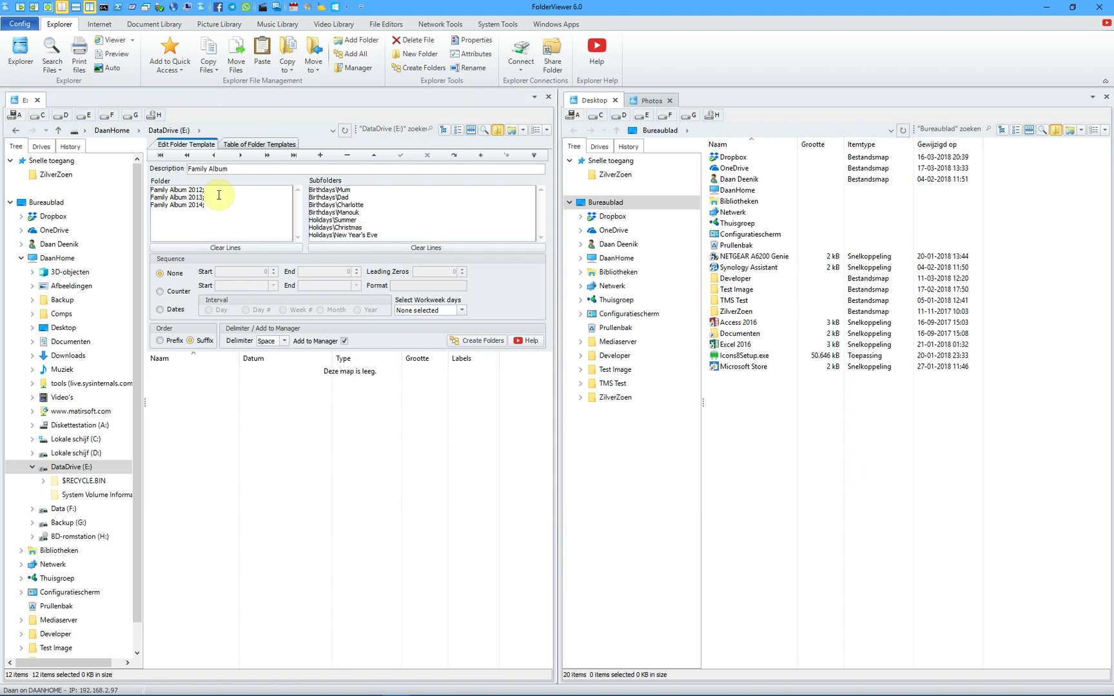
Start editing the subfolder lines of the Family Album template
mouse_move(216, 193)
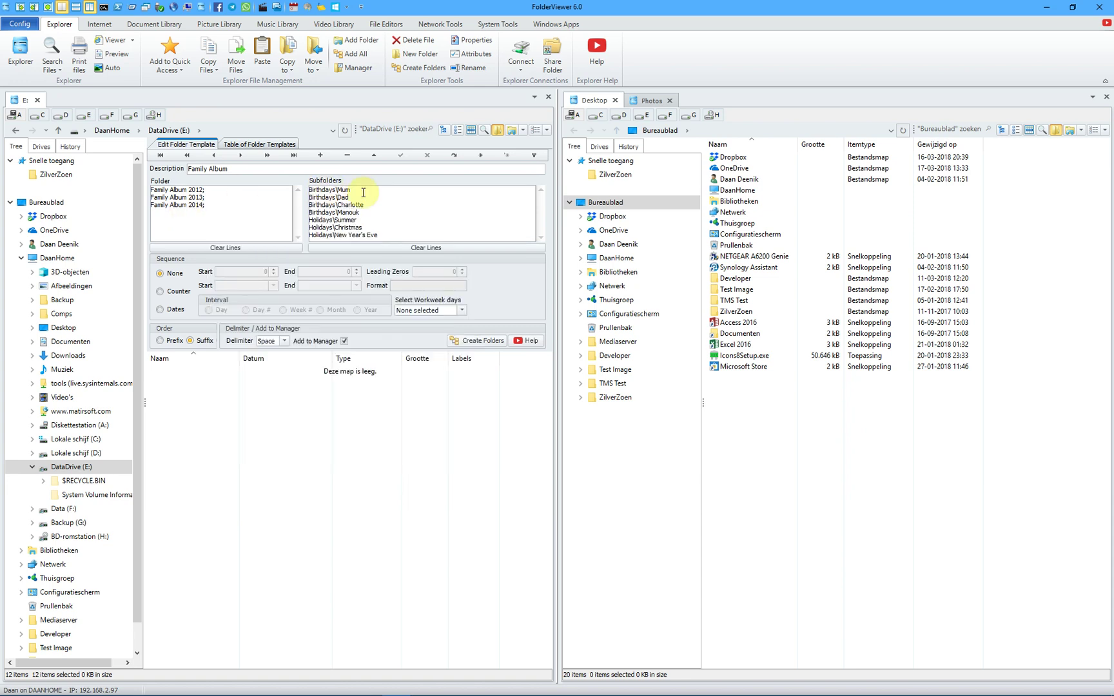
mouse_move(364, 192)
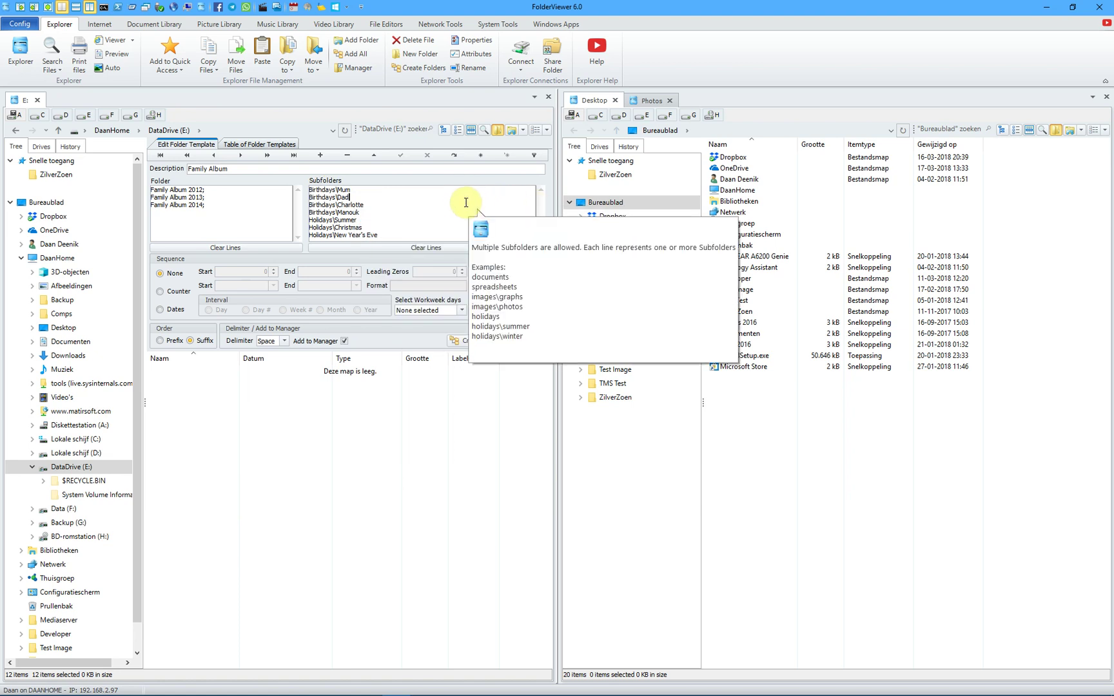
left_click(389, 195)
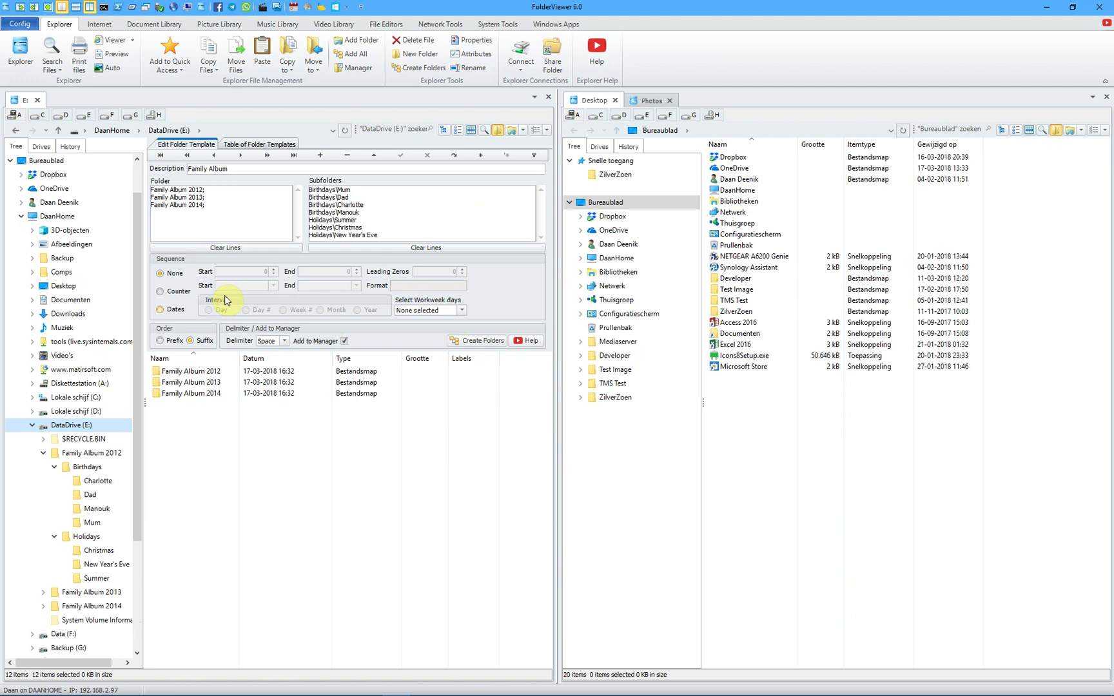
Look over the Copy to and Move to destinations, then show Photos as grouped thumbnails
left_click(289, 69)
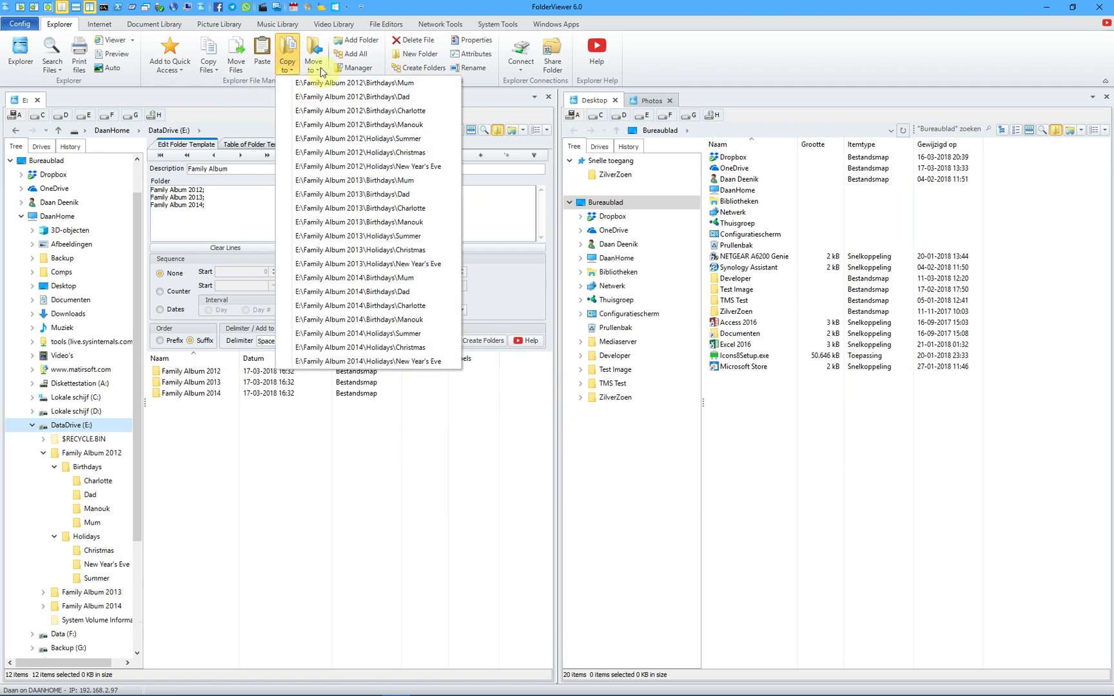
left_click(310, 68)
left_click(287, 69)
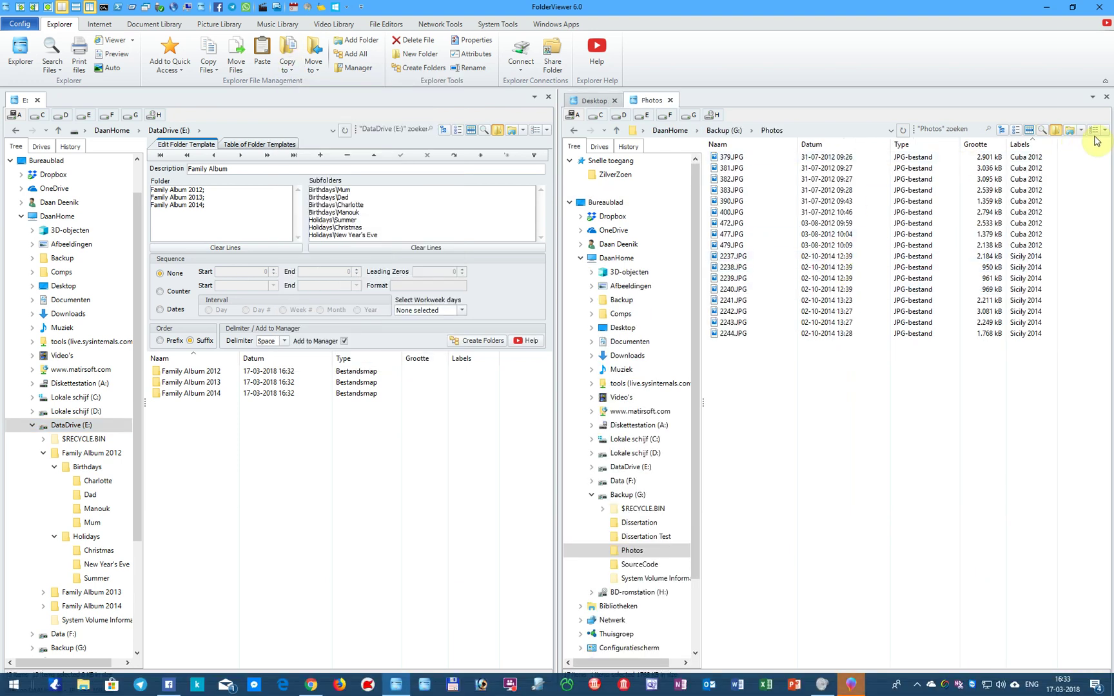
left_click(1104, 129)
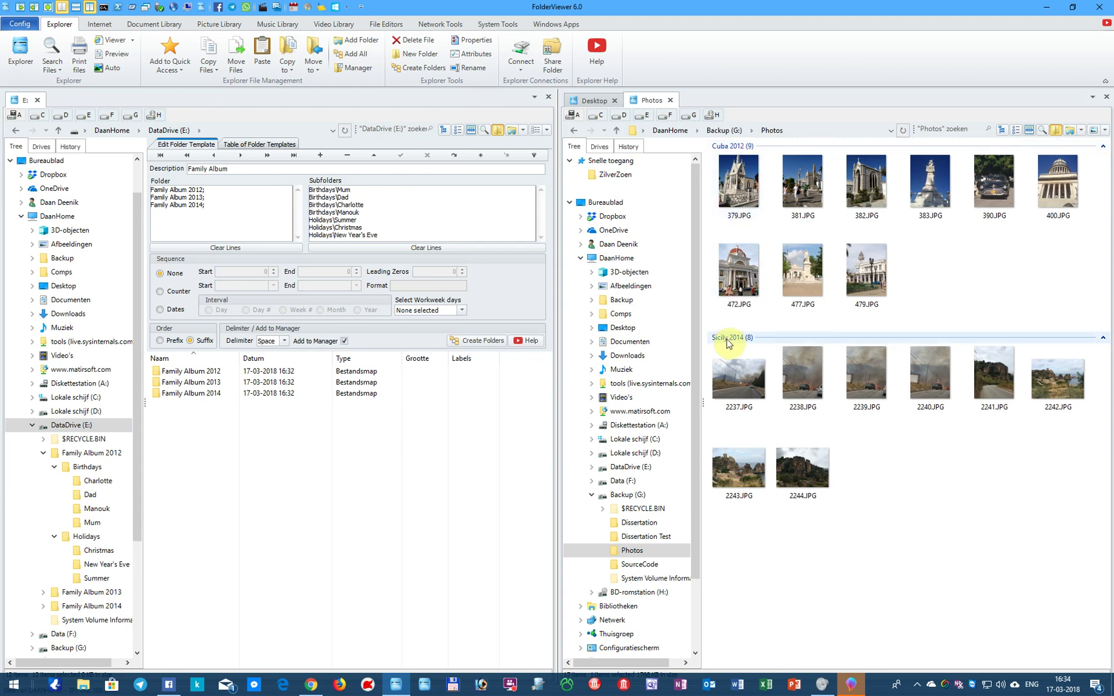
Select the nine Cuba 2012 photos, from 379.JPG through 479.JPG
left_click(743, 194)
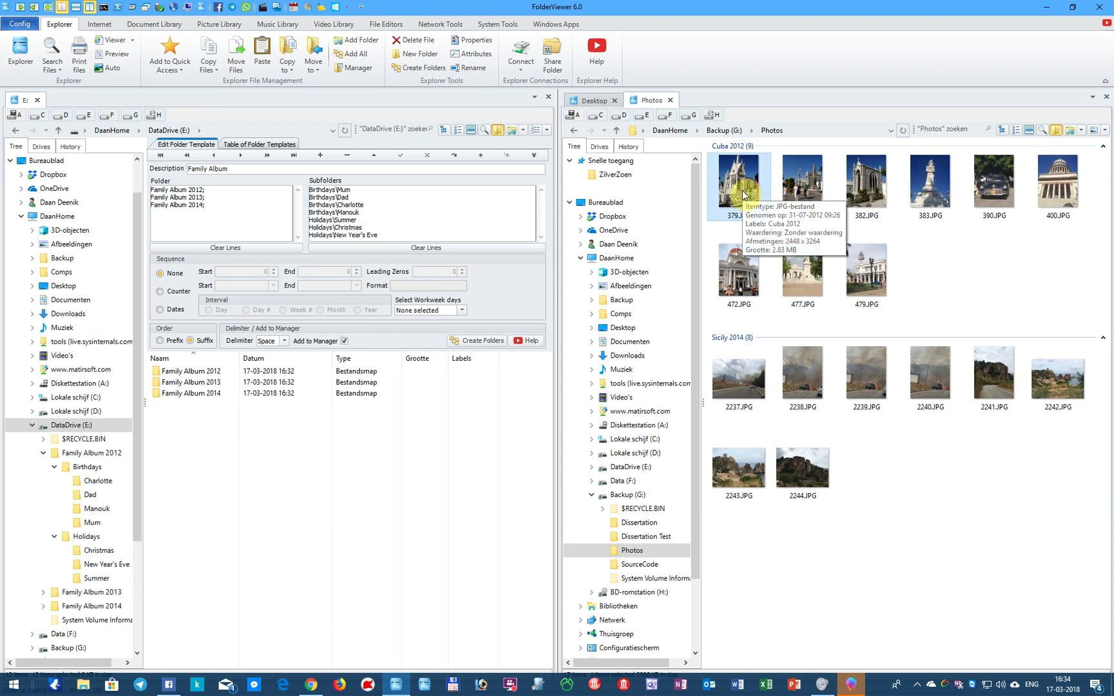
key("shift+Down")
key("shift+Right")
key("shift+Right")
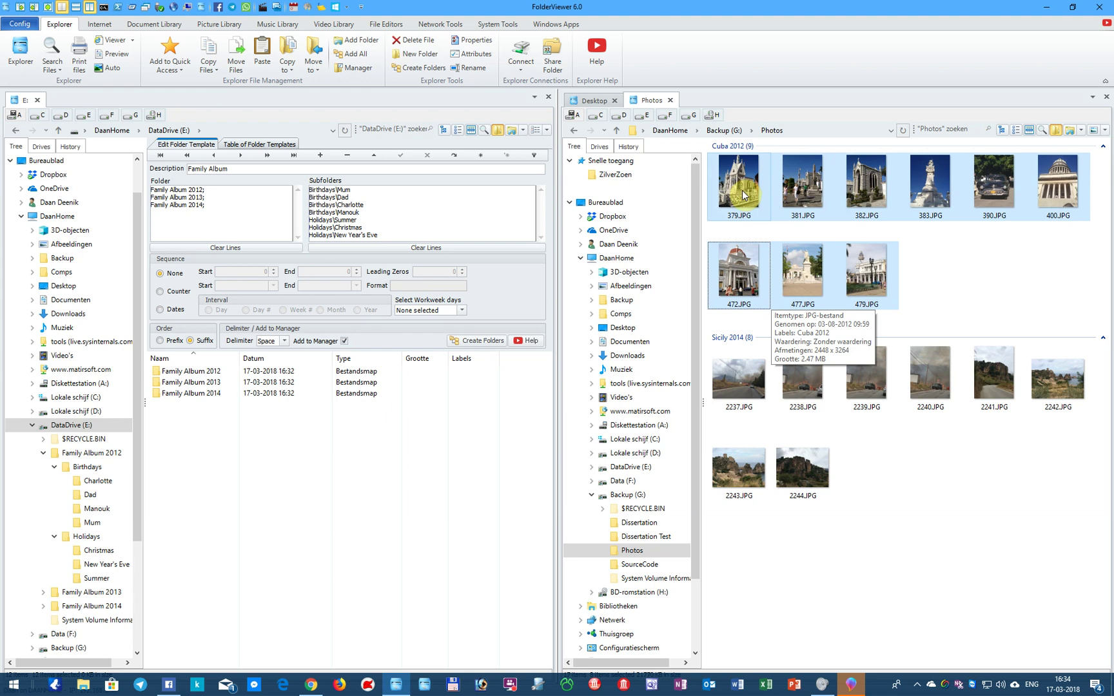
Copy the Cuba 2012 photos to E:\Family Album 2012\Holidays\Summer and browse into Summer to verify them
left_click(290, 71)
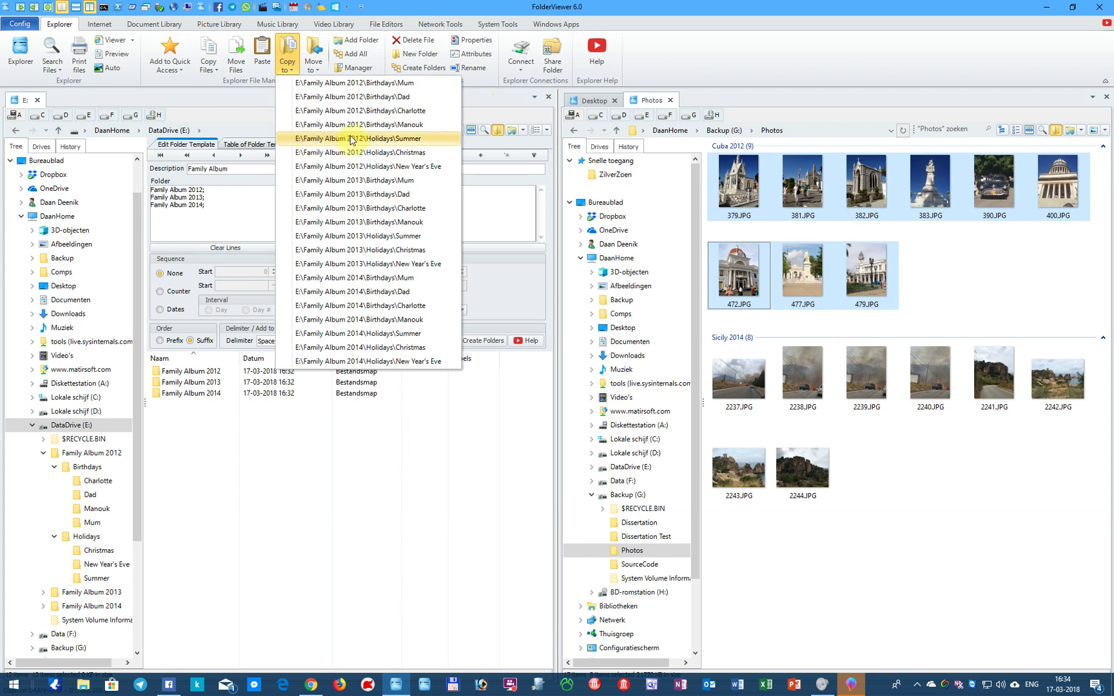
left_click(426, 143)
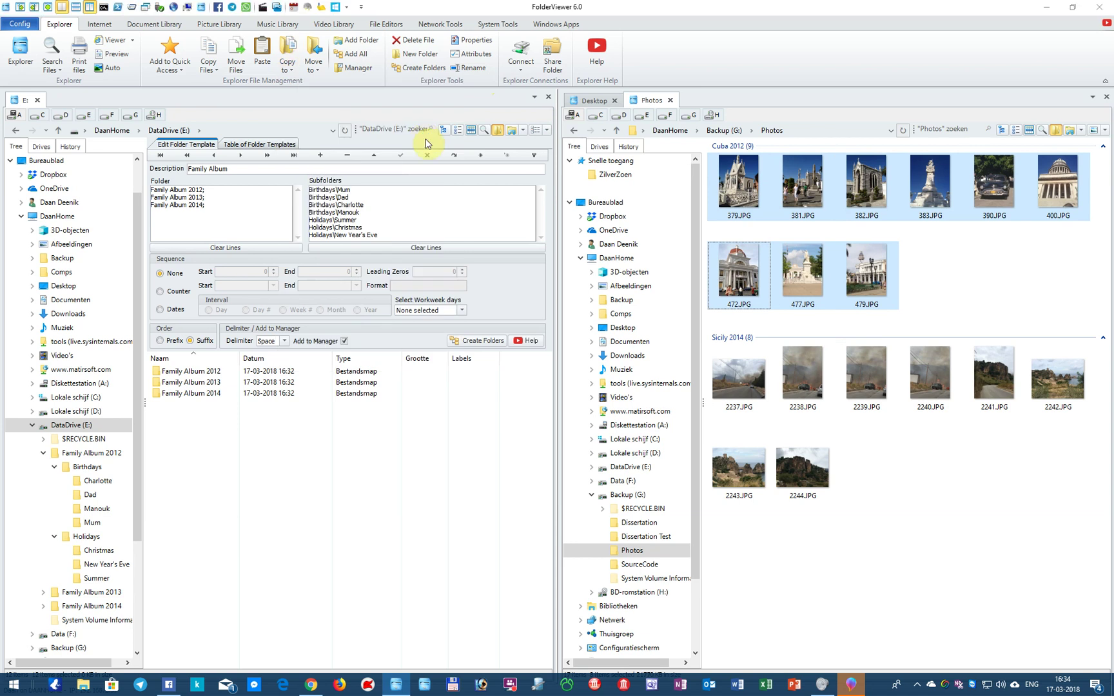
double_click(174, 371)
double_click(178, 385)
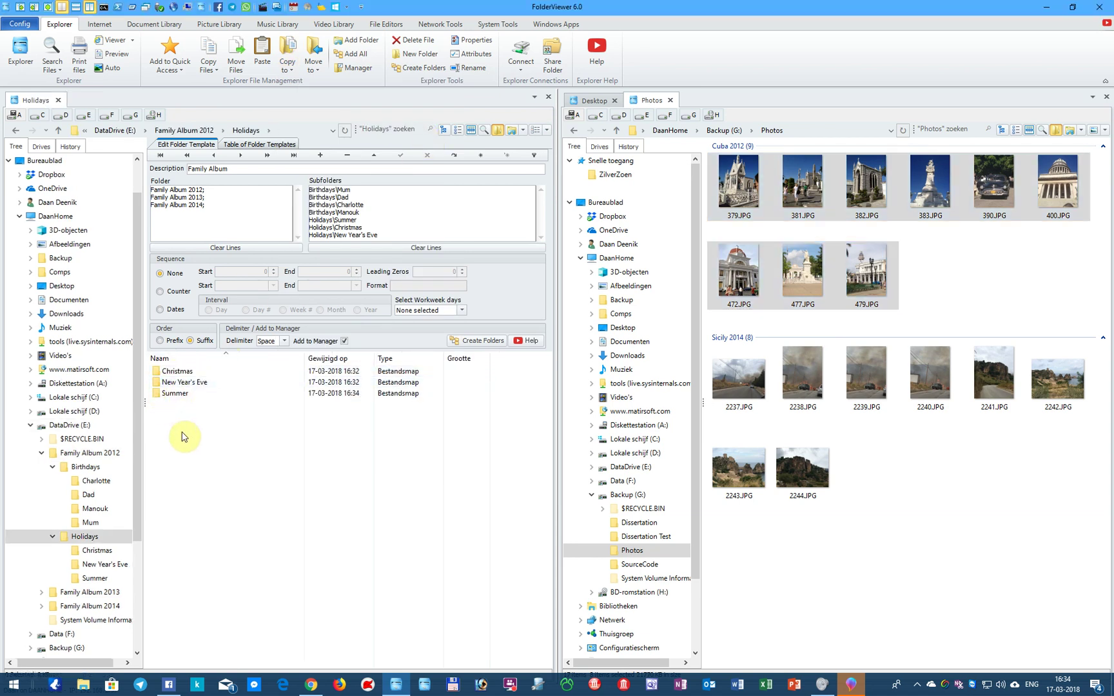
double_click(179, 393)
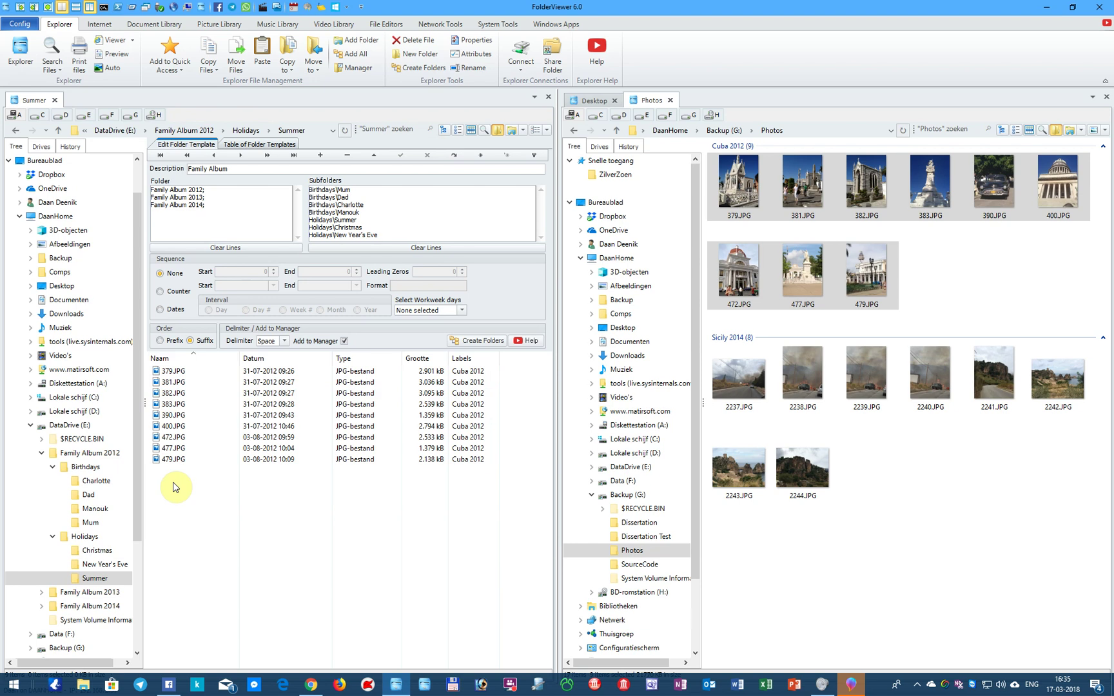
scroll(173, 487, "up", 5, "ctrl")
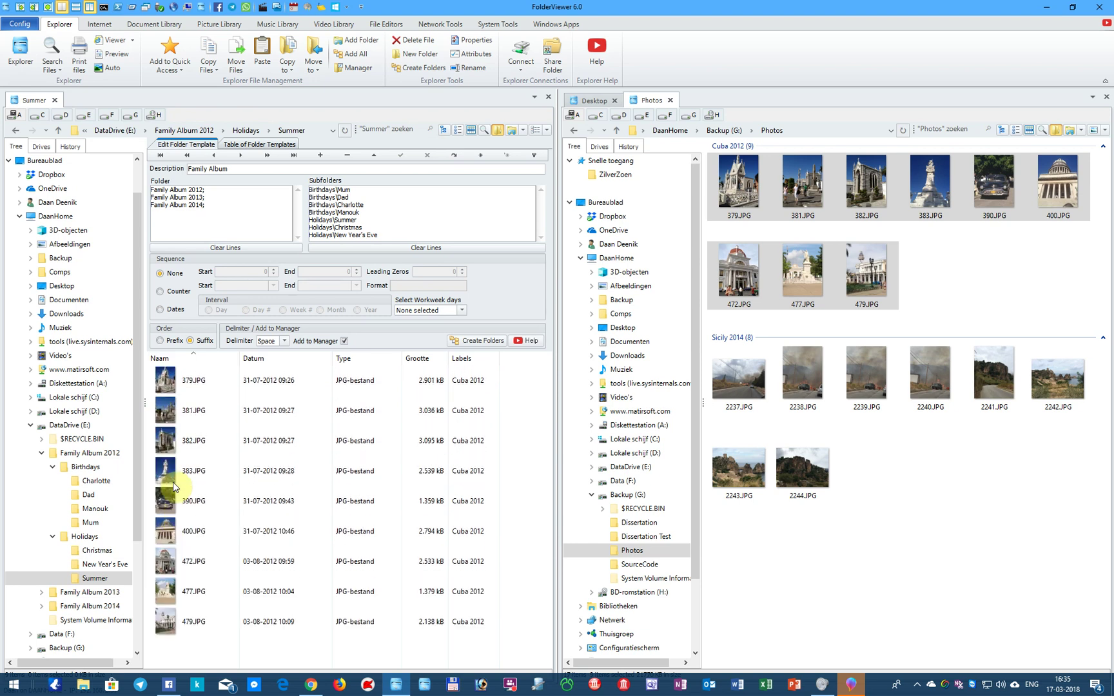
scroll(173, 487, "up", 1, "ctrl")
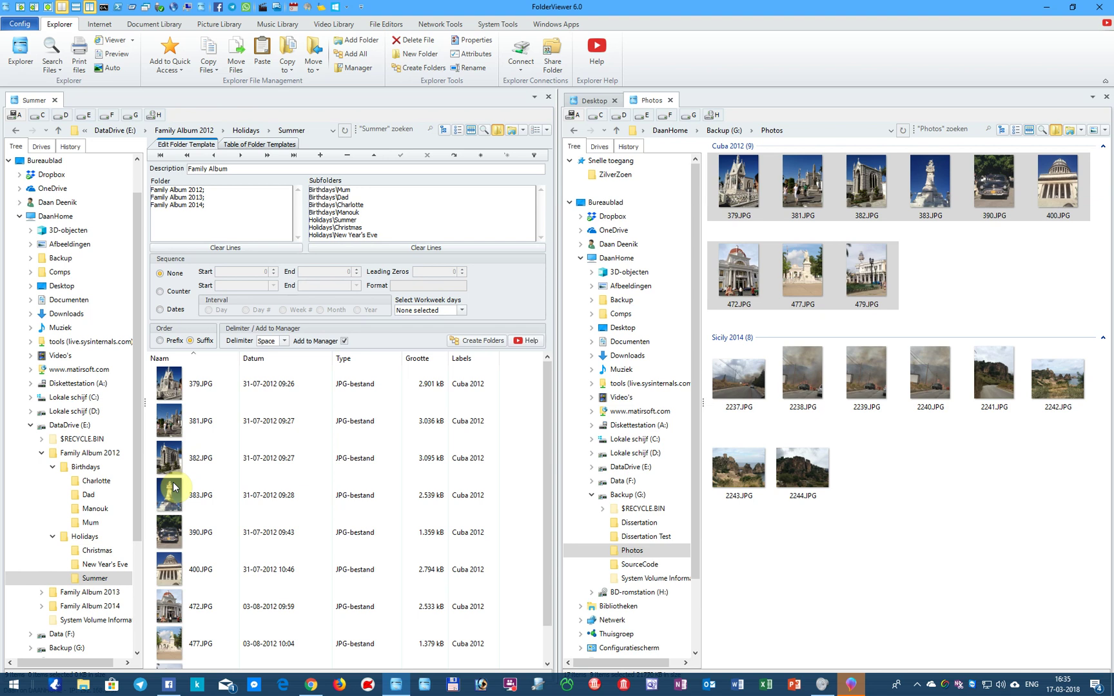
scroll(172, 487, "down", 6, "ctrl")
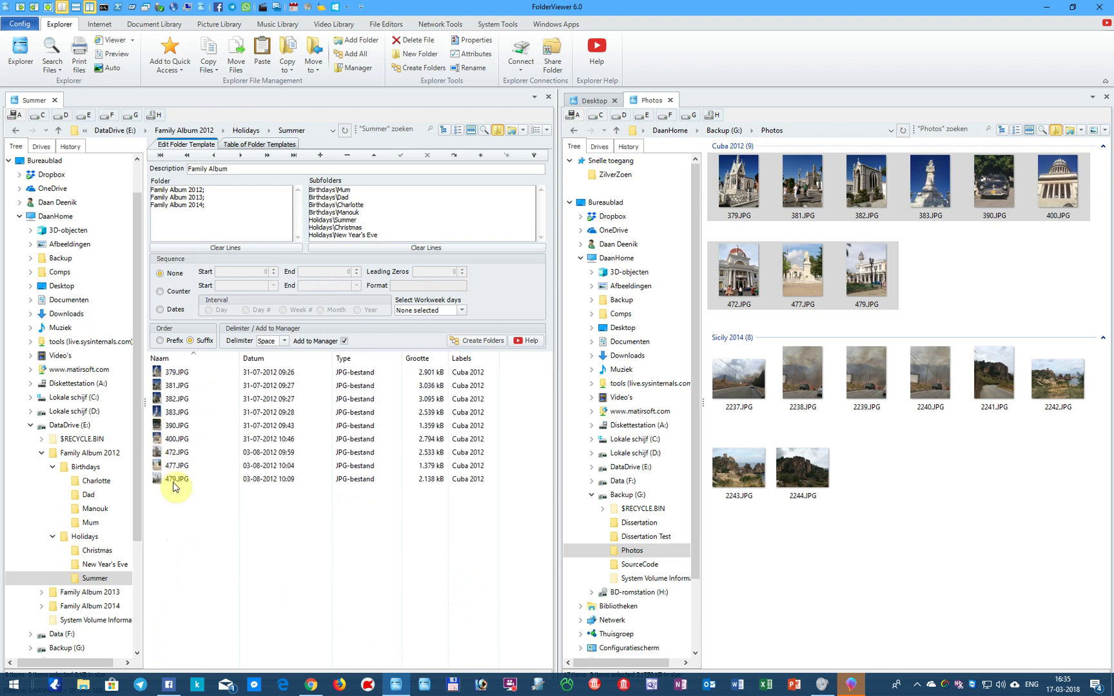
Select photos 2237–2244.JPG and copy them to E:\Family Album 2014\Holidays\Summer
left_click(738, 373)
key("shift+End")
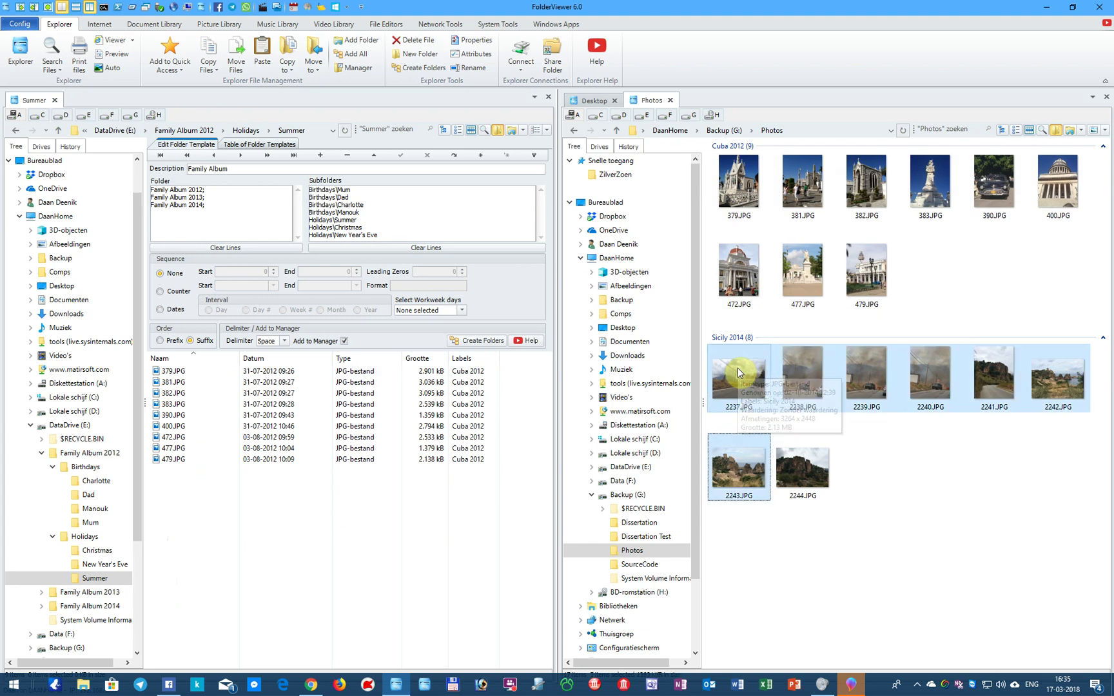
left_click(287, 68)
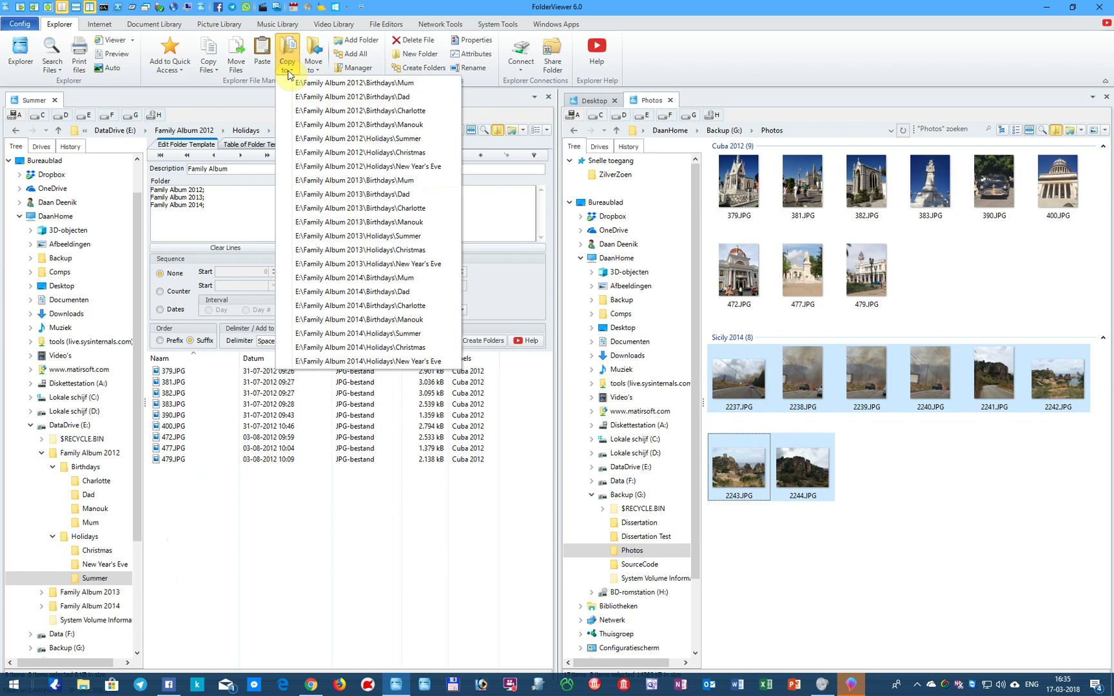
left_click(287, 74)
left_click(288, 74)
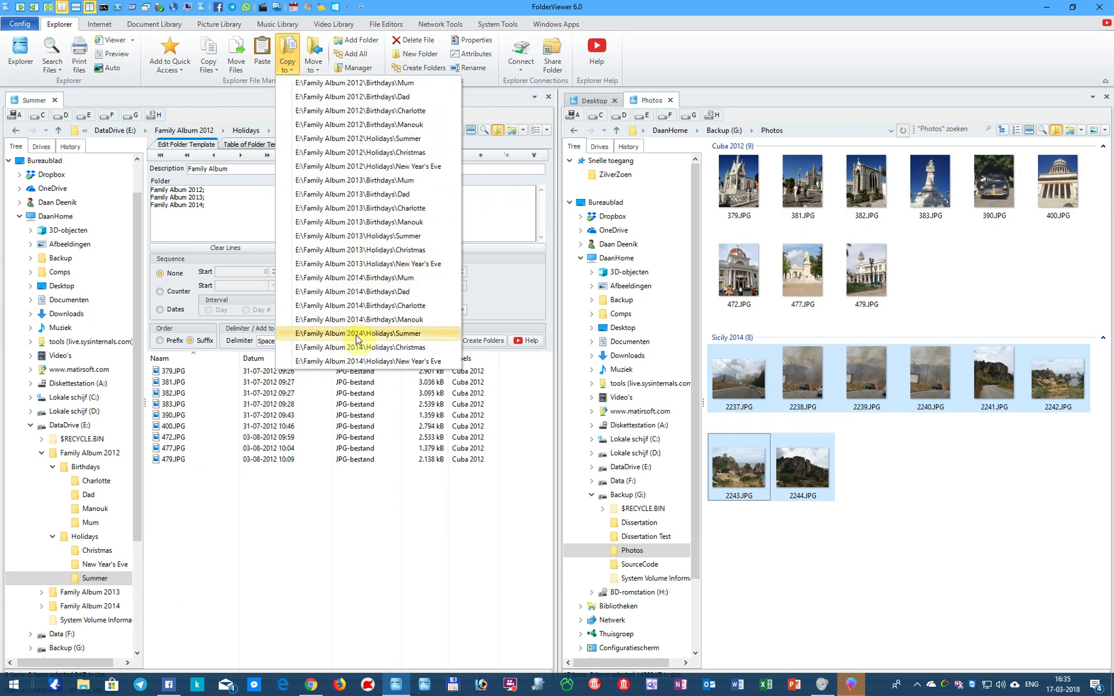
left_click(309, 336)
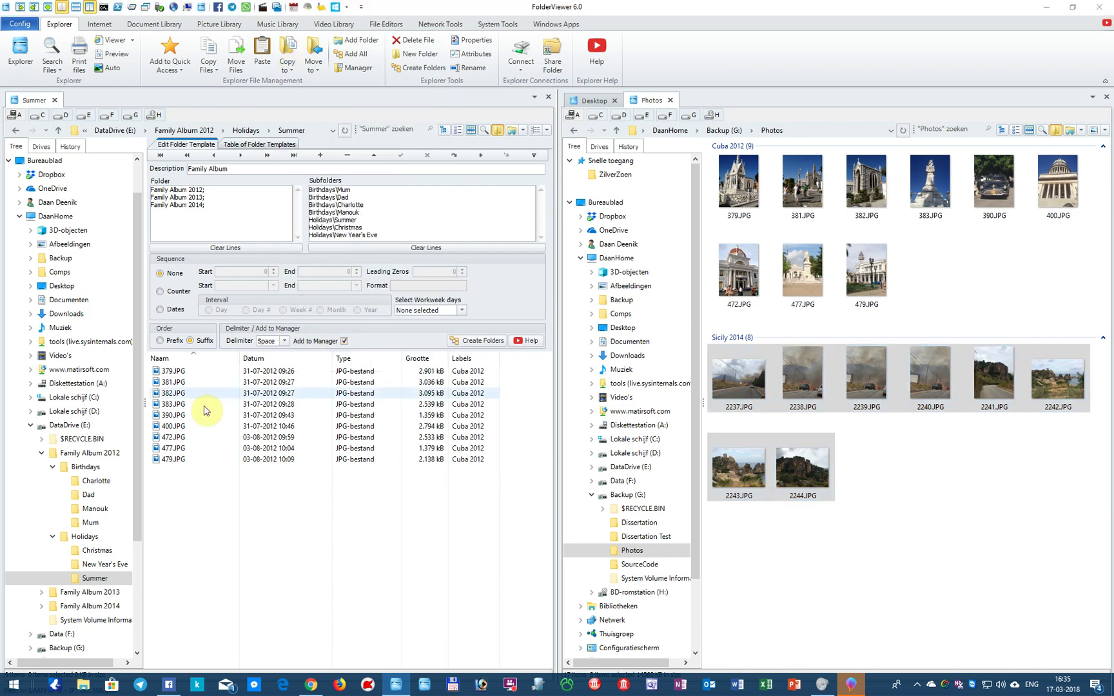
Open Family Album 2014's Summer folder and view the Sicily photos as Large Icons
left_click(42, 606)
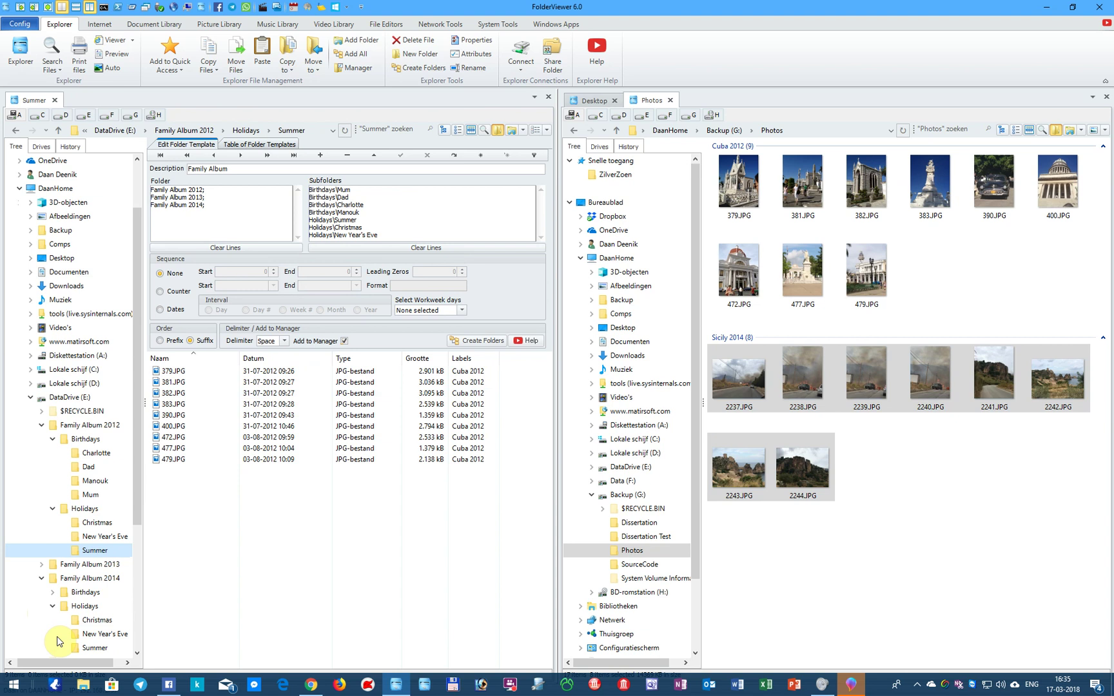
left_click(90, 647)
left_click(546, 129)
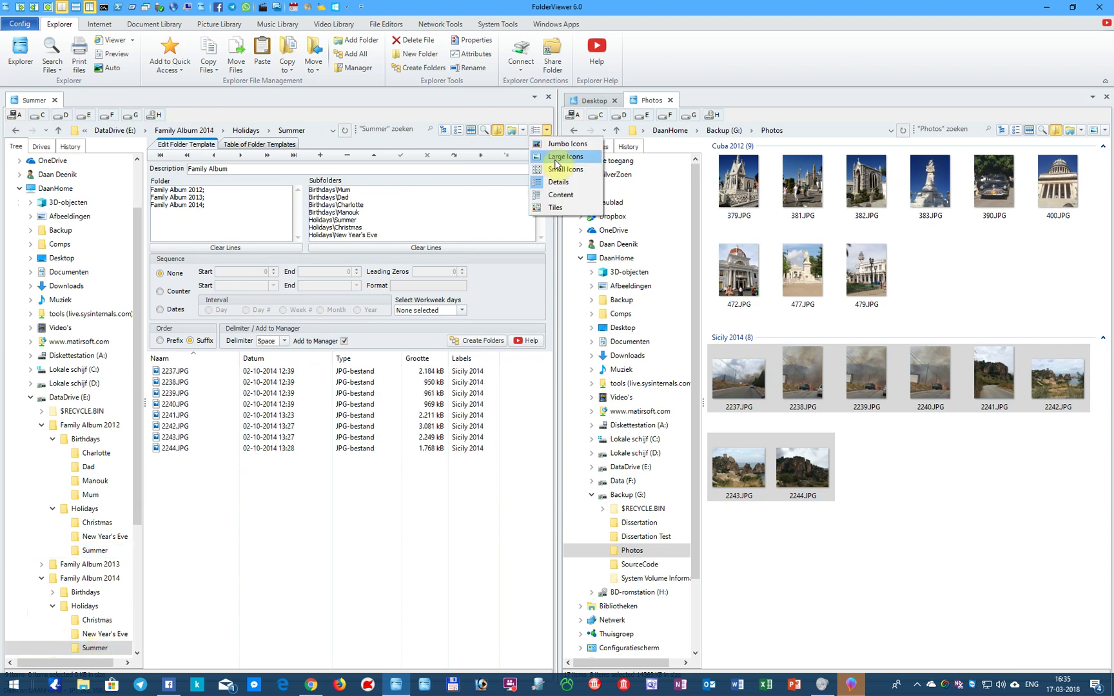
left_click(557, 158)
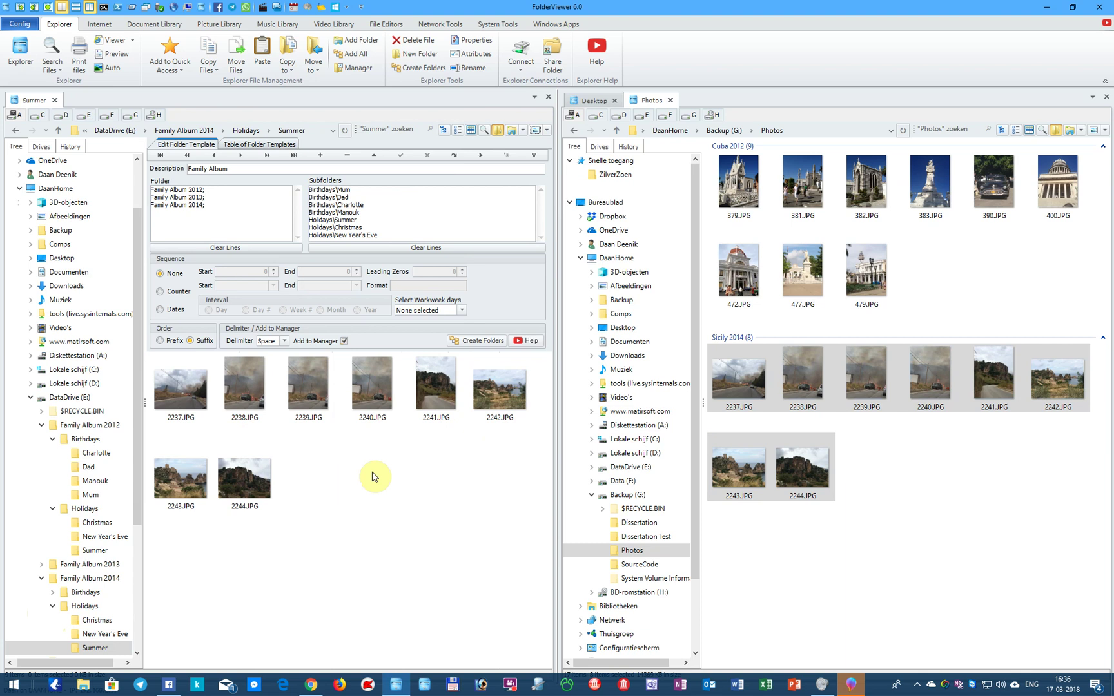
Select and deselect the three Family Album folder lines, then show the Table of Folder Templates
left_click_drag(208, 206, 165, 194)
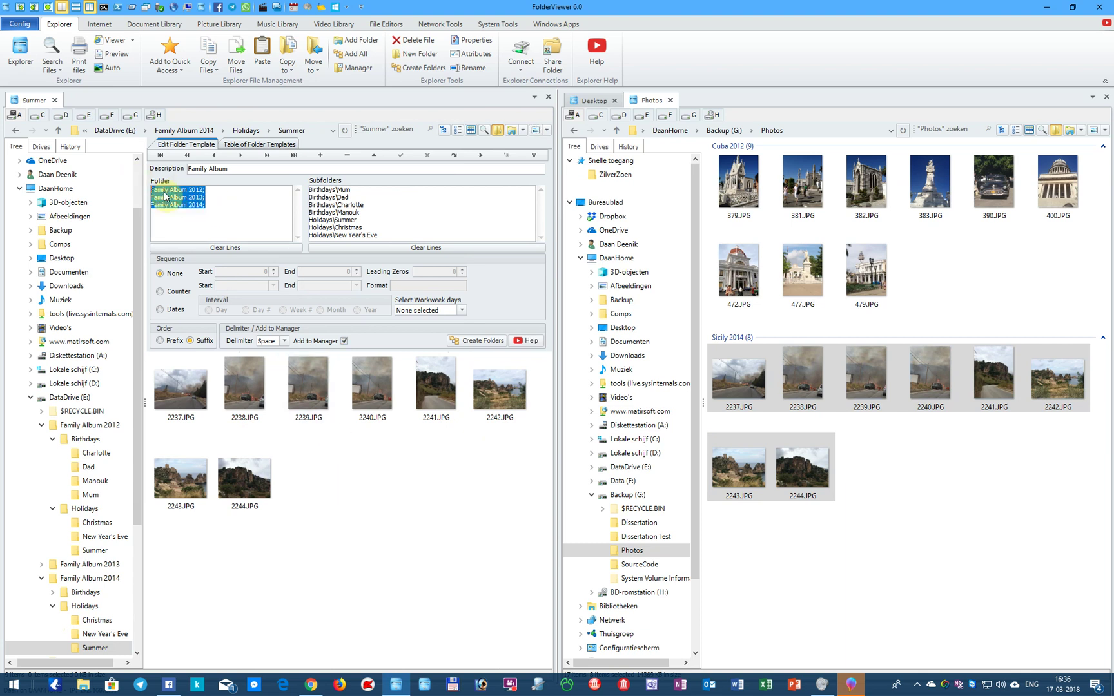
left_click(214, 207)
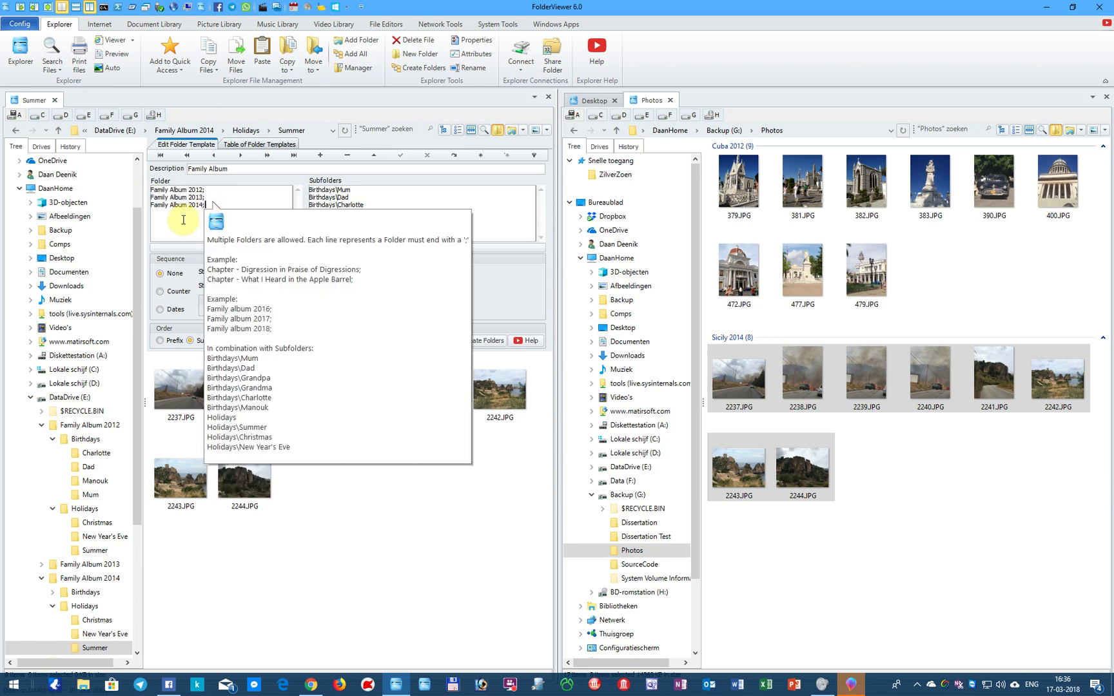
left_click(238, 145)
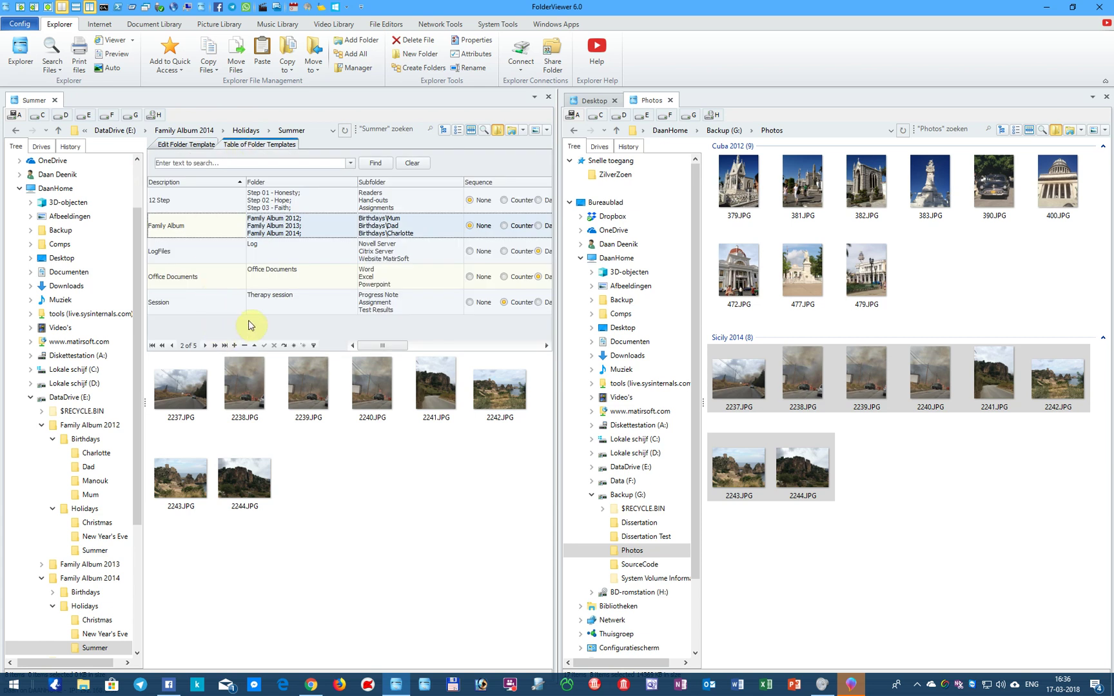
left_click_drag(375, 345, 339, 340)
Load LogFiles with dates 01-05-2018 to 31-05-2018, format yyyymmdd - dddd, and open Workweek days
left_click(186, 145)
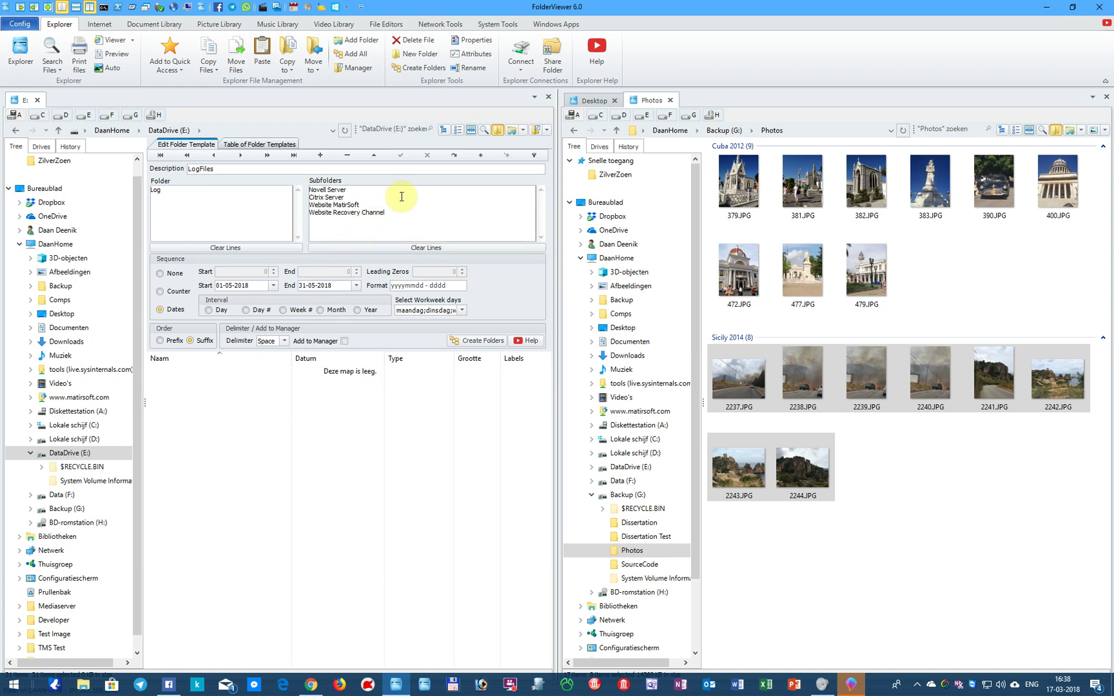
mouse_move(401, 196)
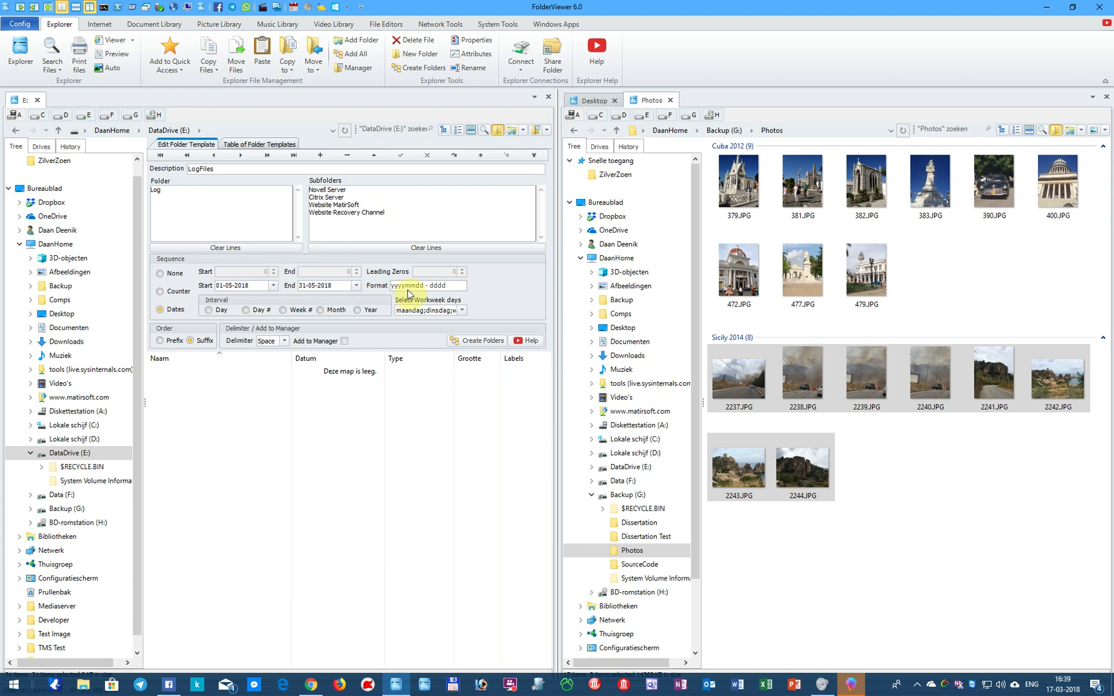
mouse_move(420, 294)
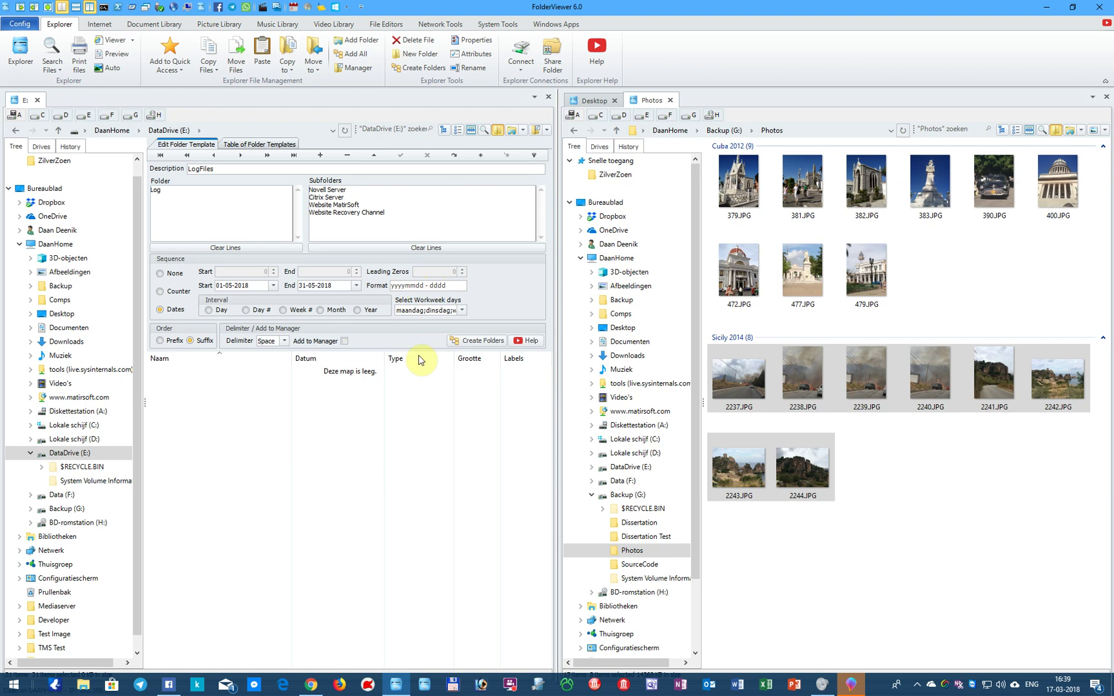
left_click(461, 311)
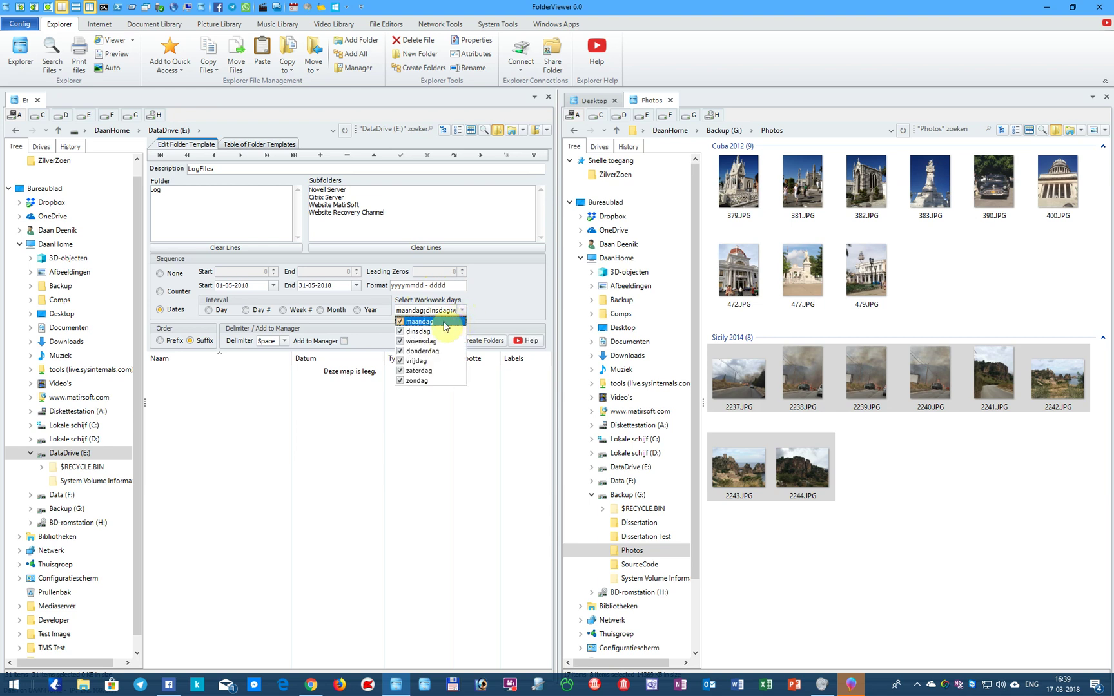
Create the May 2018 Log folders and expand Log 20180501 - dinsdag and 20180502 - woensdag
left_click(493, 310)
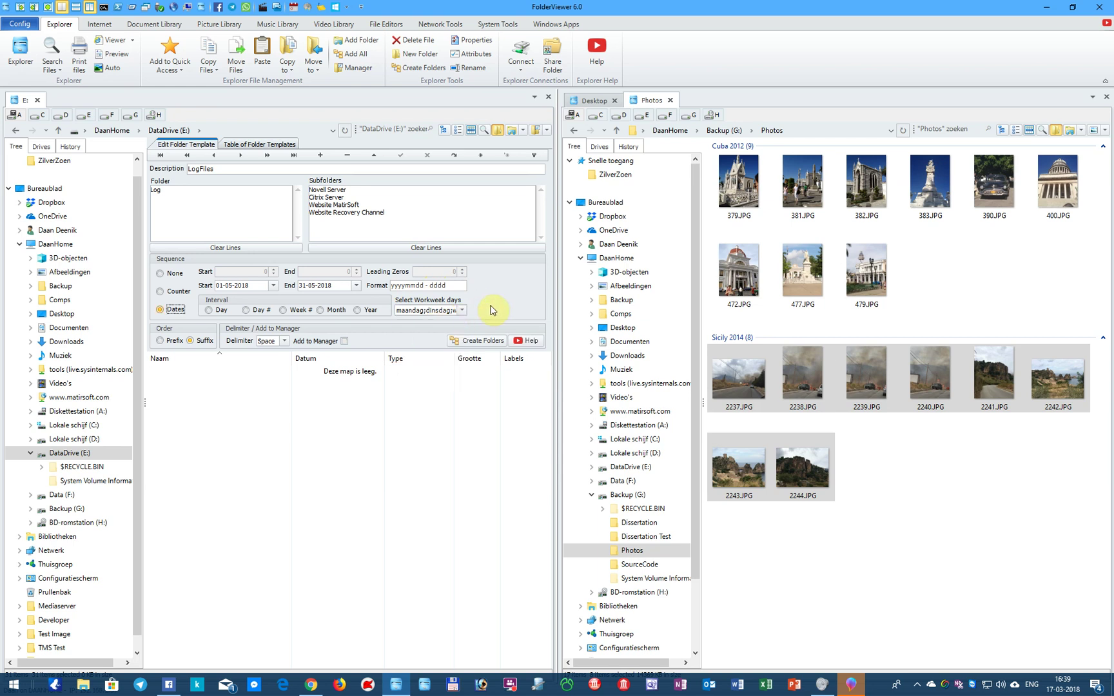
left_click(476, 341)
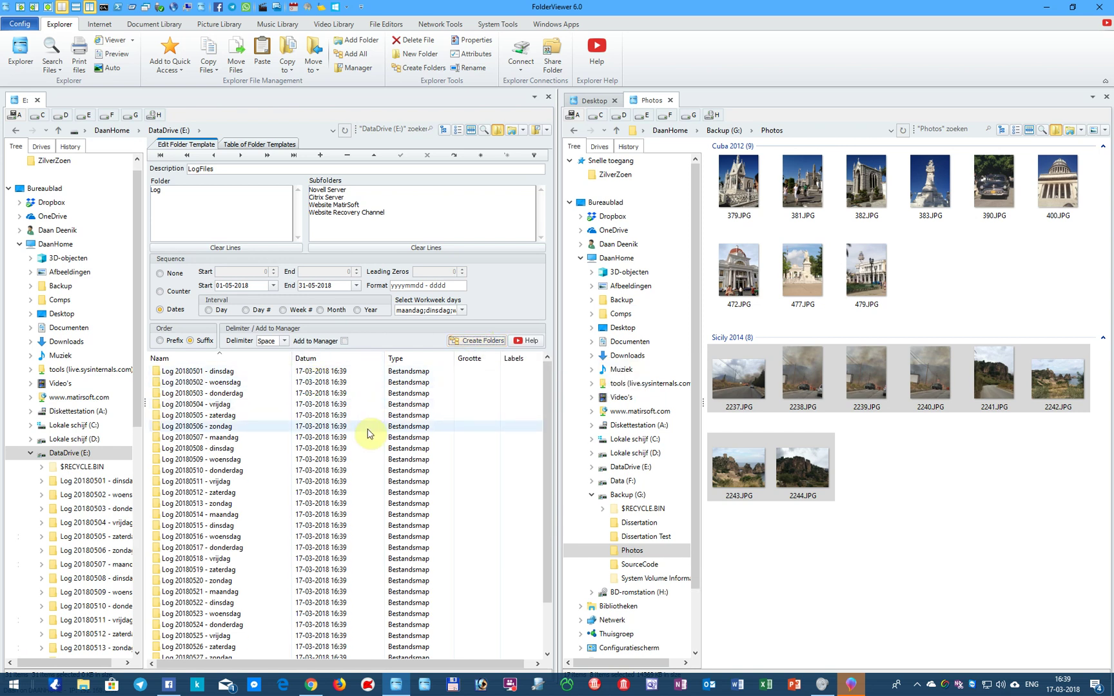
left_click_drag(544, 400, 540, 370)
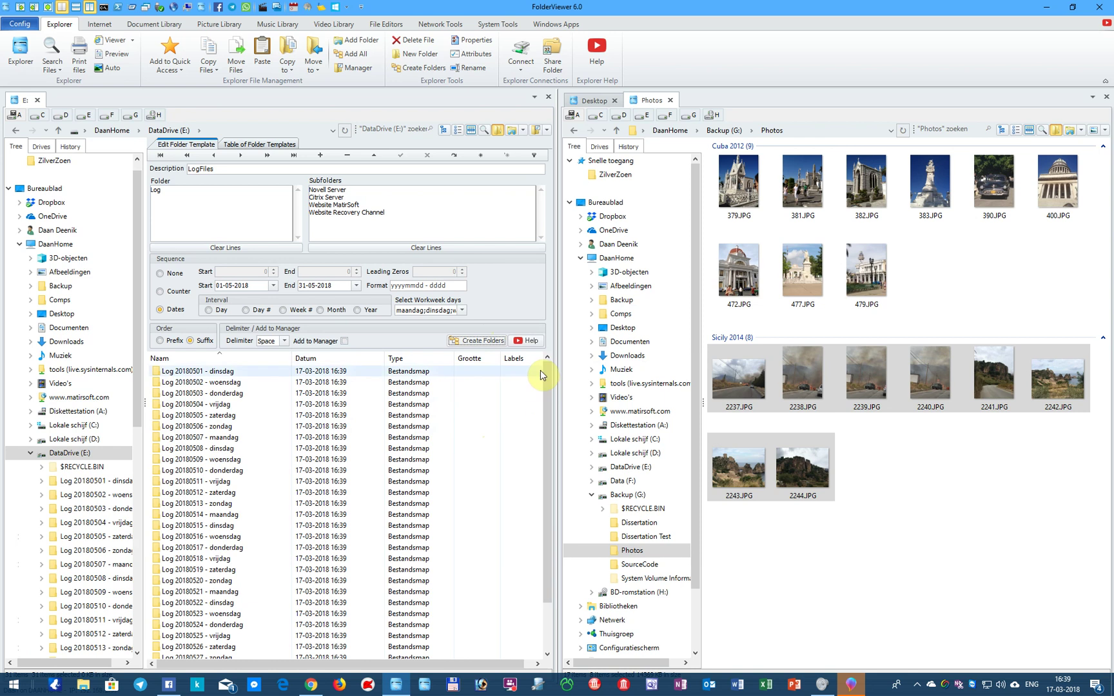
left_click_drag(547, 415, 545, 379)
mouse_move(257, 377)
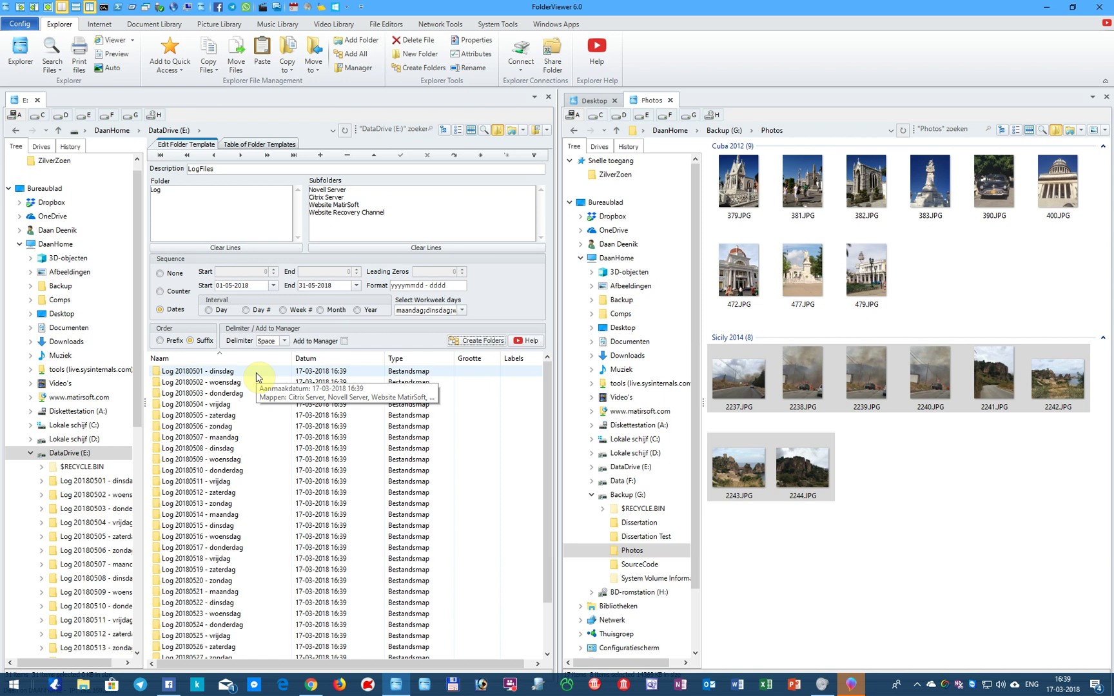
left_click(41, 482)
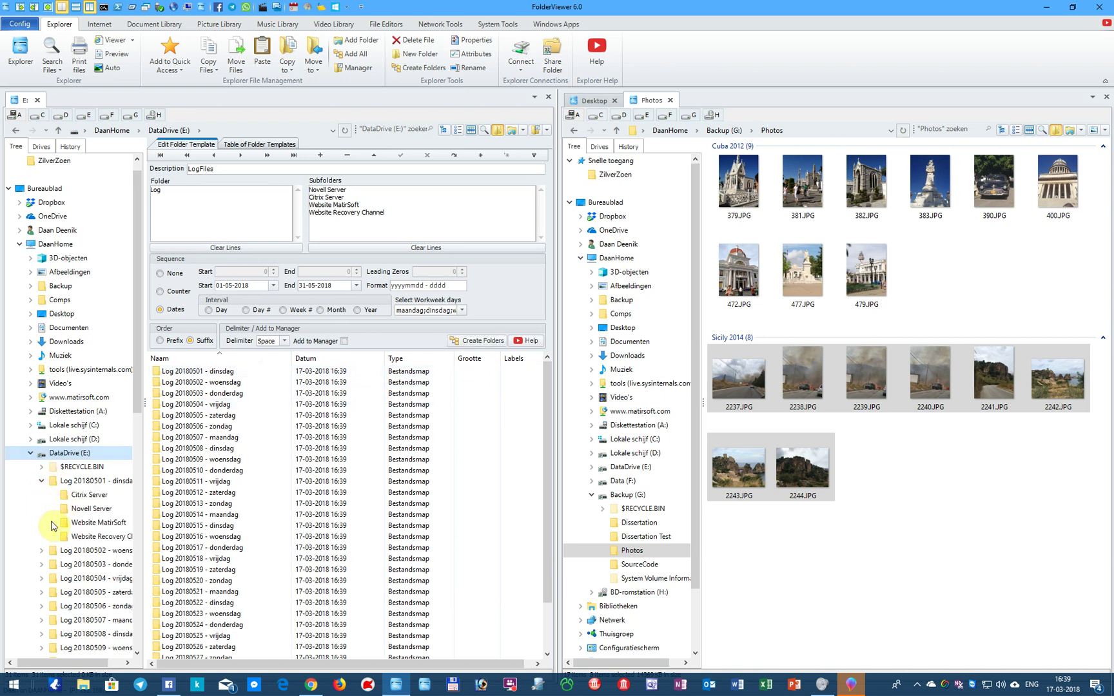
left_click(41, 551)
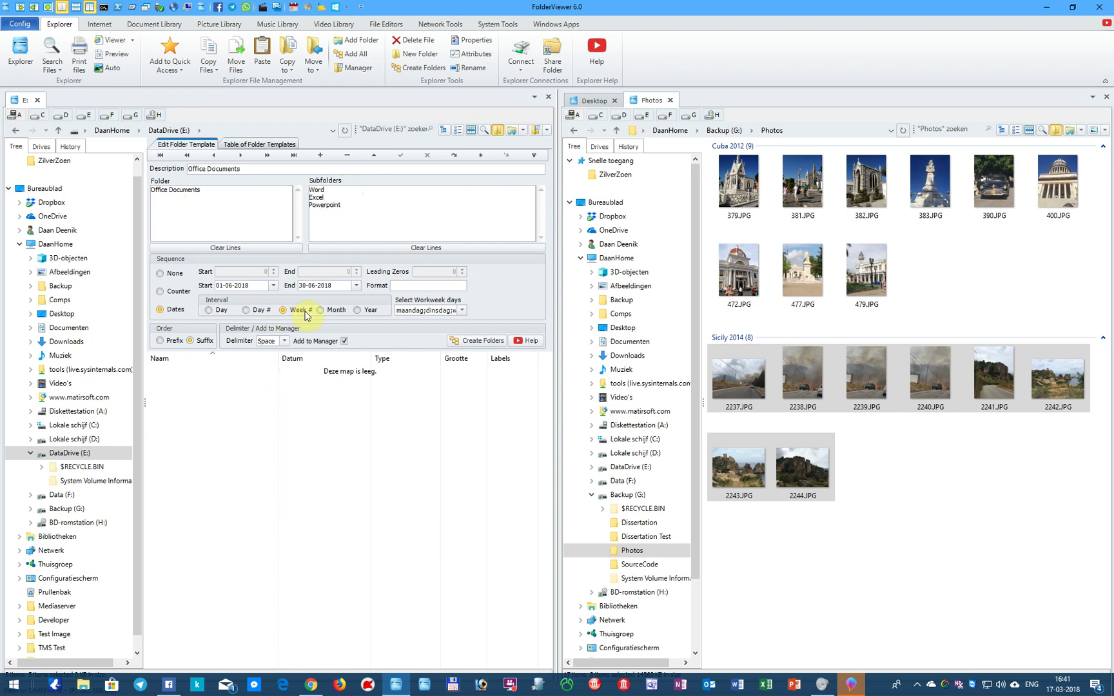
Create Office Documents 201806 [22]–[26], expand two in the tree, and select the week 22 folder
left_click(474, 341)
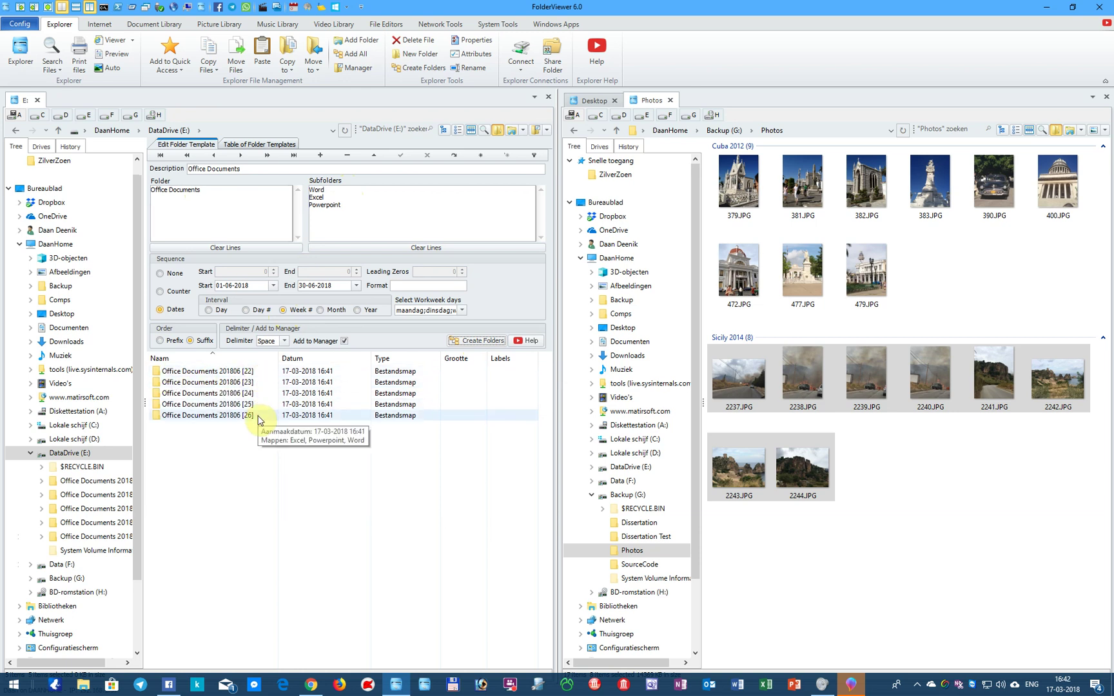
left_click(42, 509)
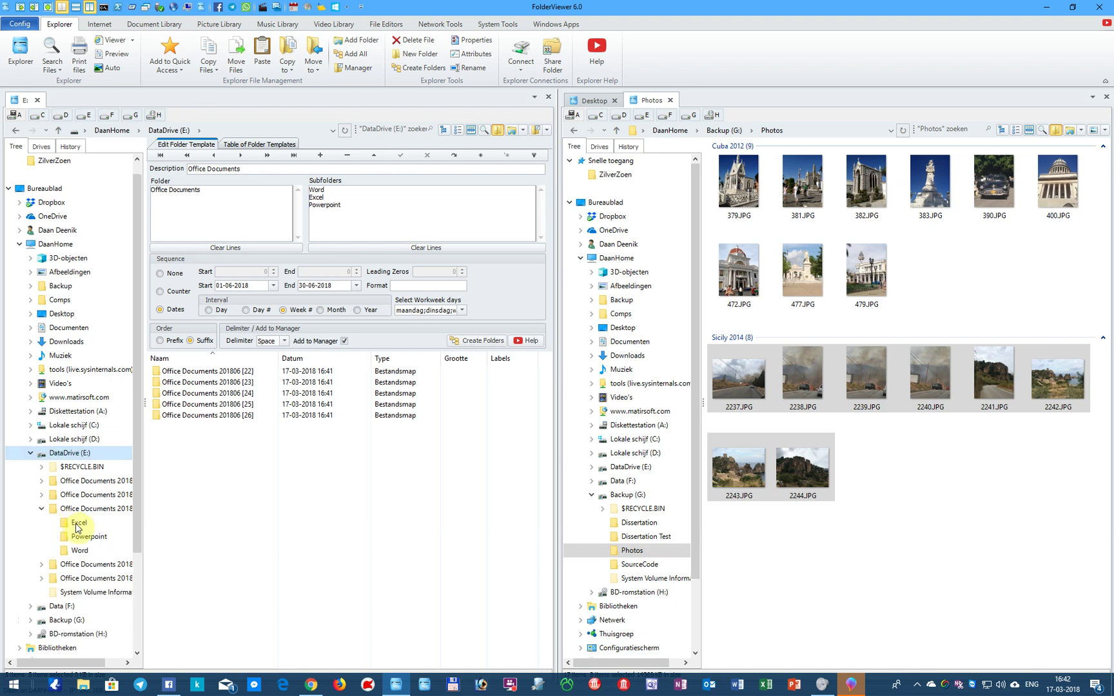
left_click(41, 578)
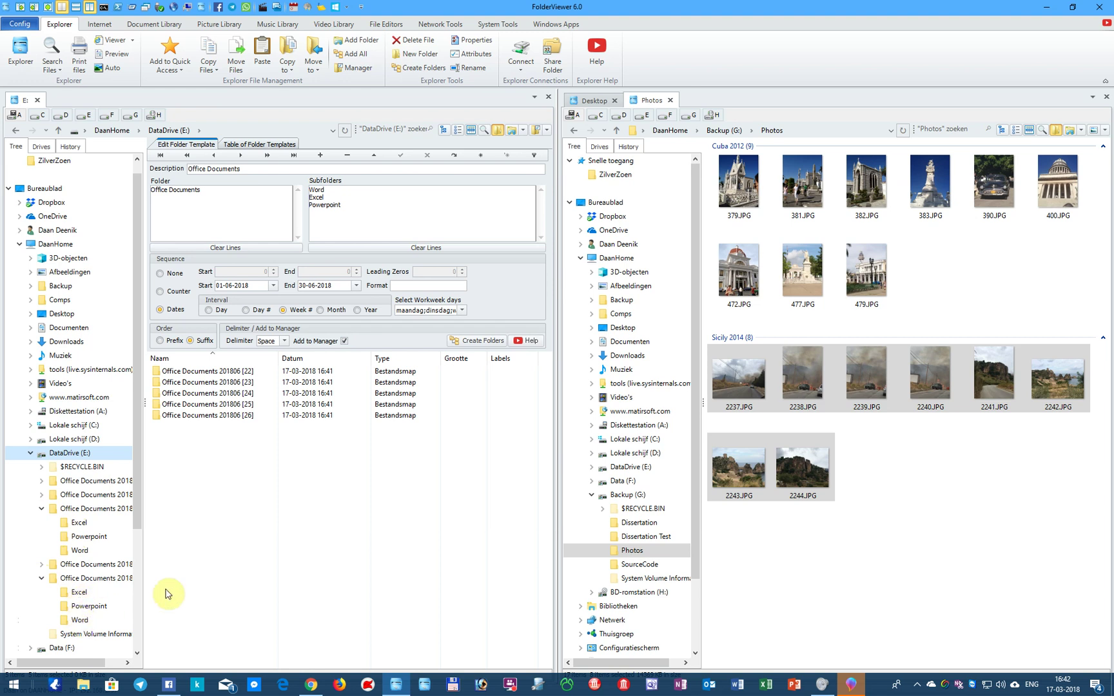
left_click(199, 373)
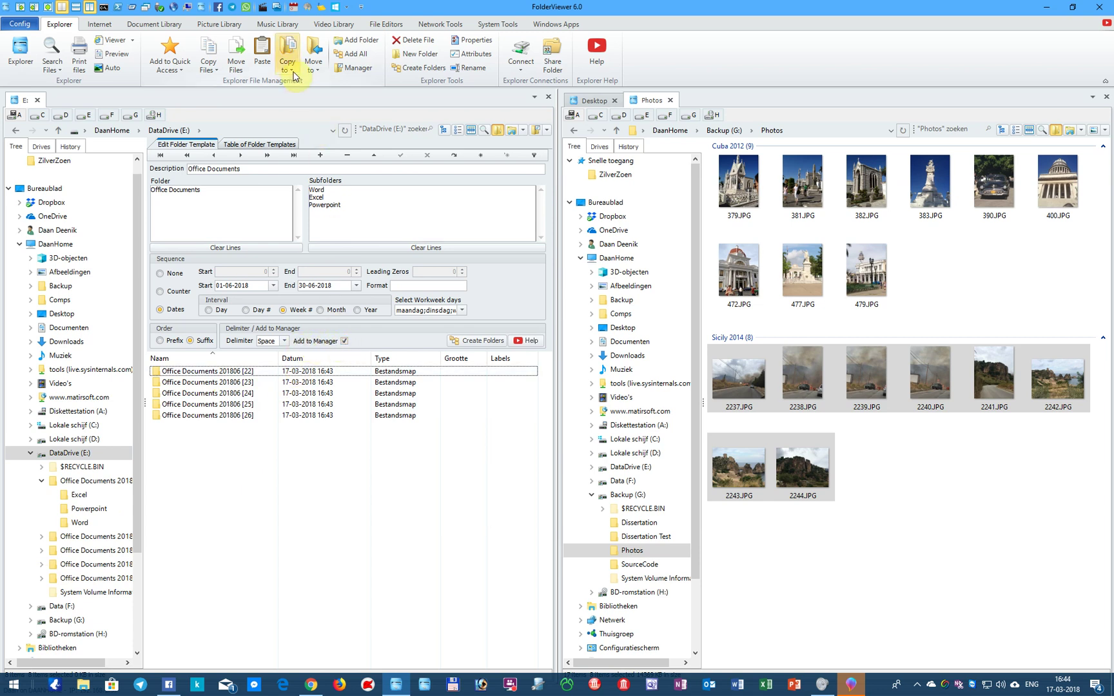
Look through the Move to and Copy to destination lists for the selected folder
left_click(318, 75)
left_click(289, 73)
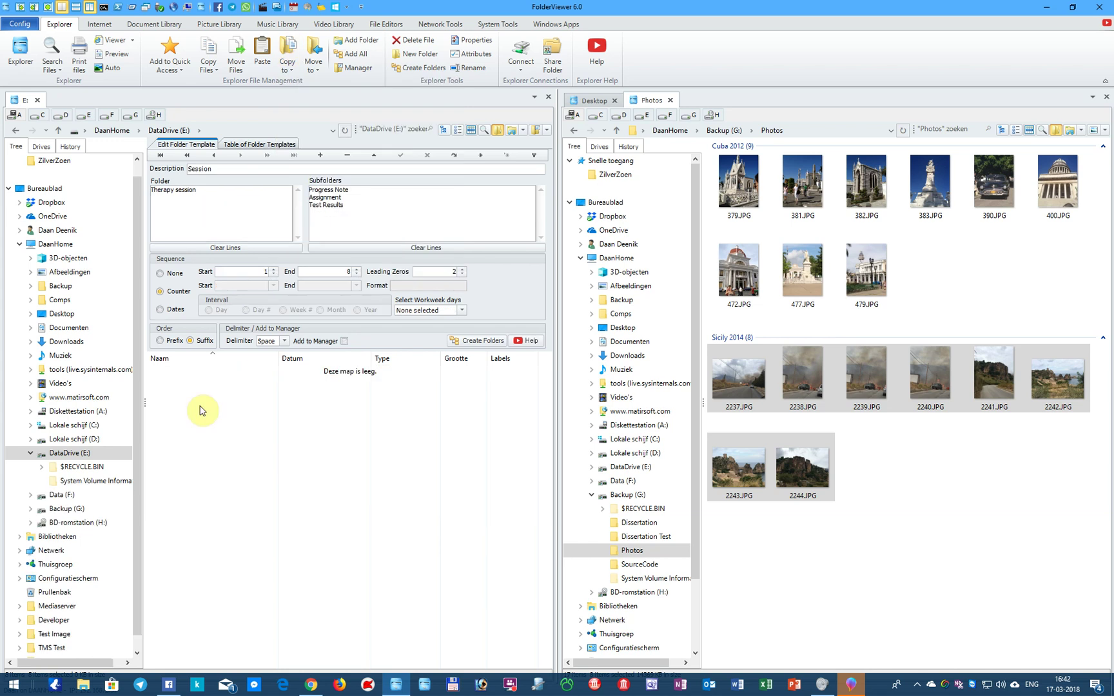
Create the Therapy session 01–08 folders on E:, then expand sessions 01 and 03 to verify their subfolders
mouse_move(203, 192)
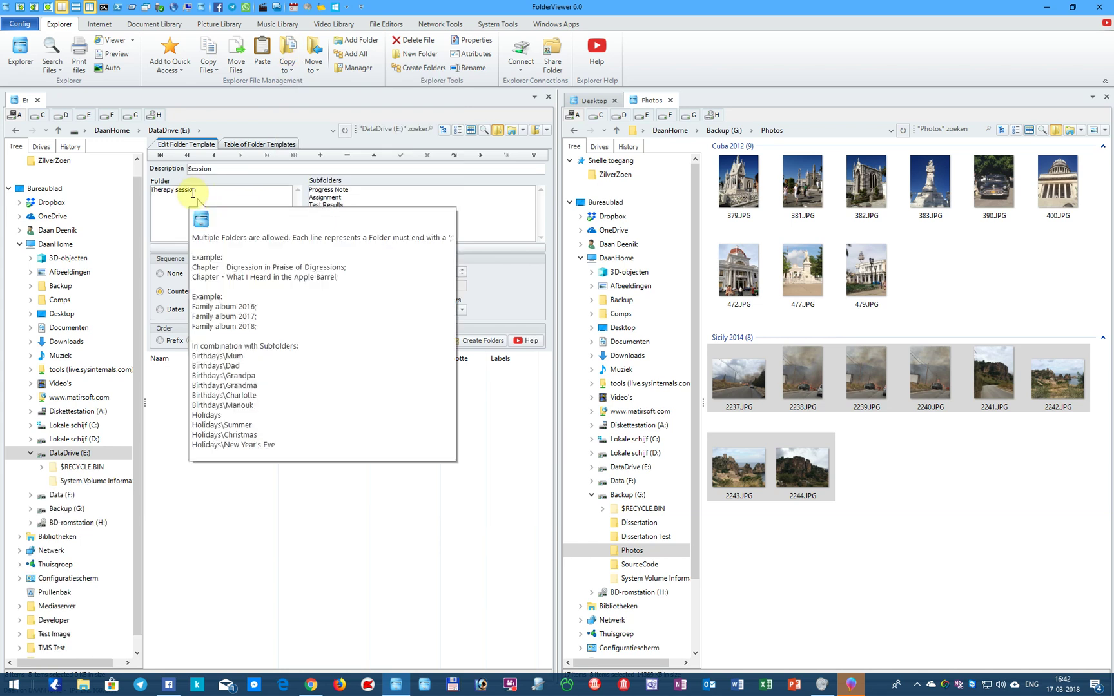
left_click_drag(203, 193, 148, 190)
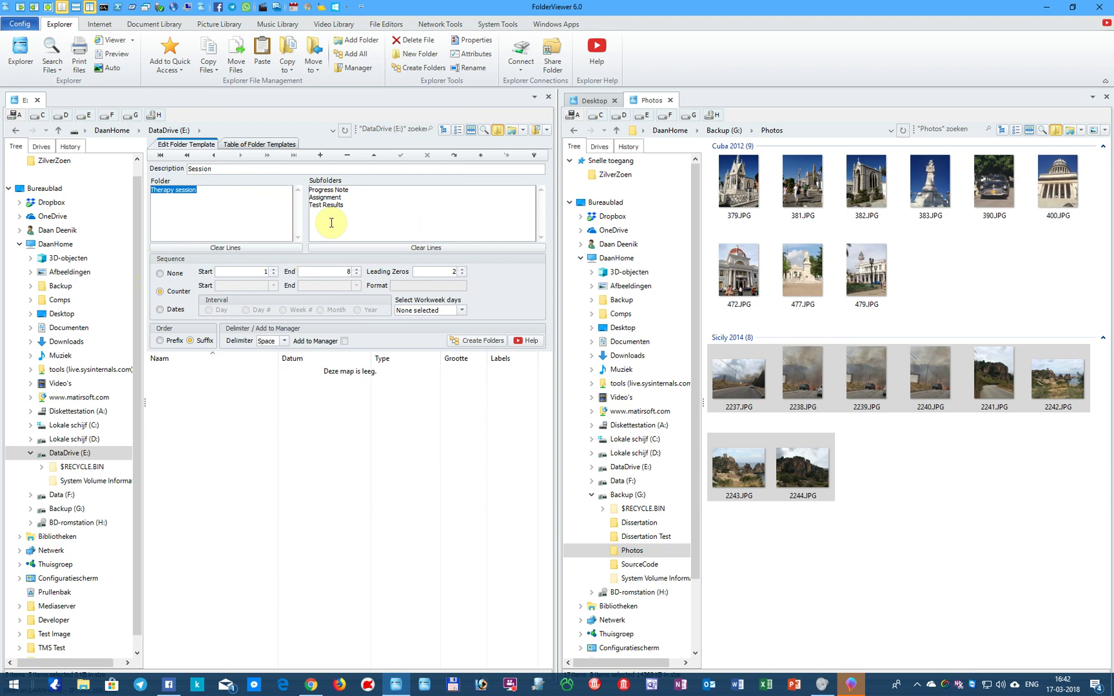
mouse_move(362, 191)
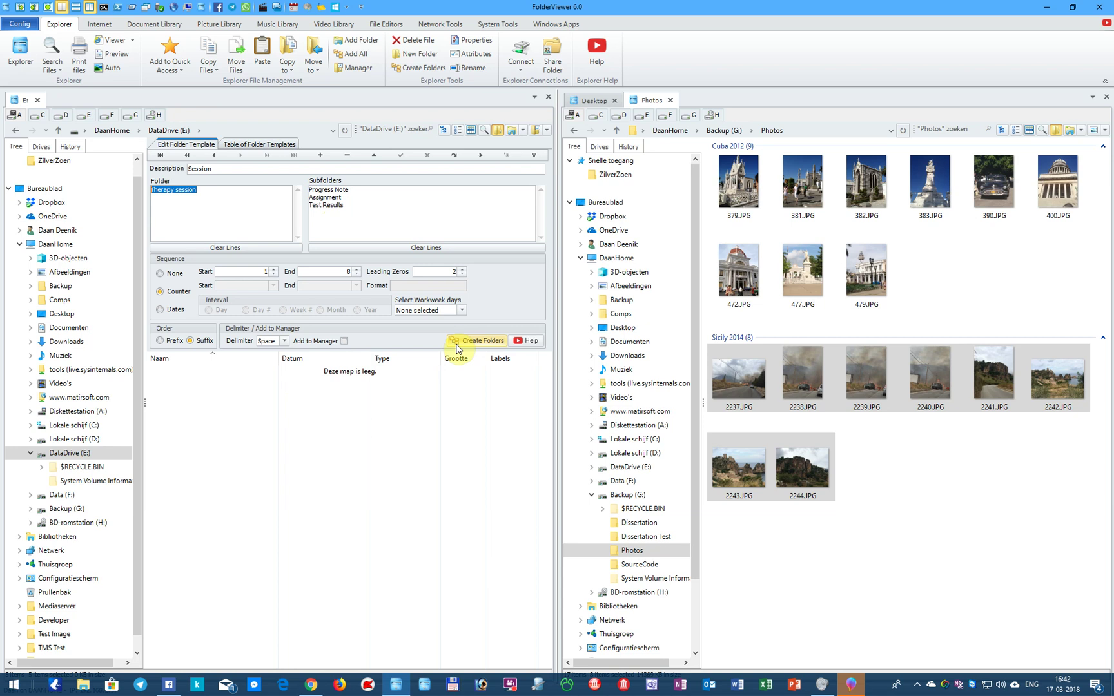
left_click(457, 347)
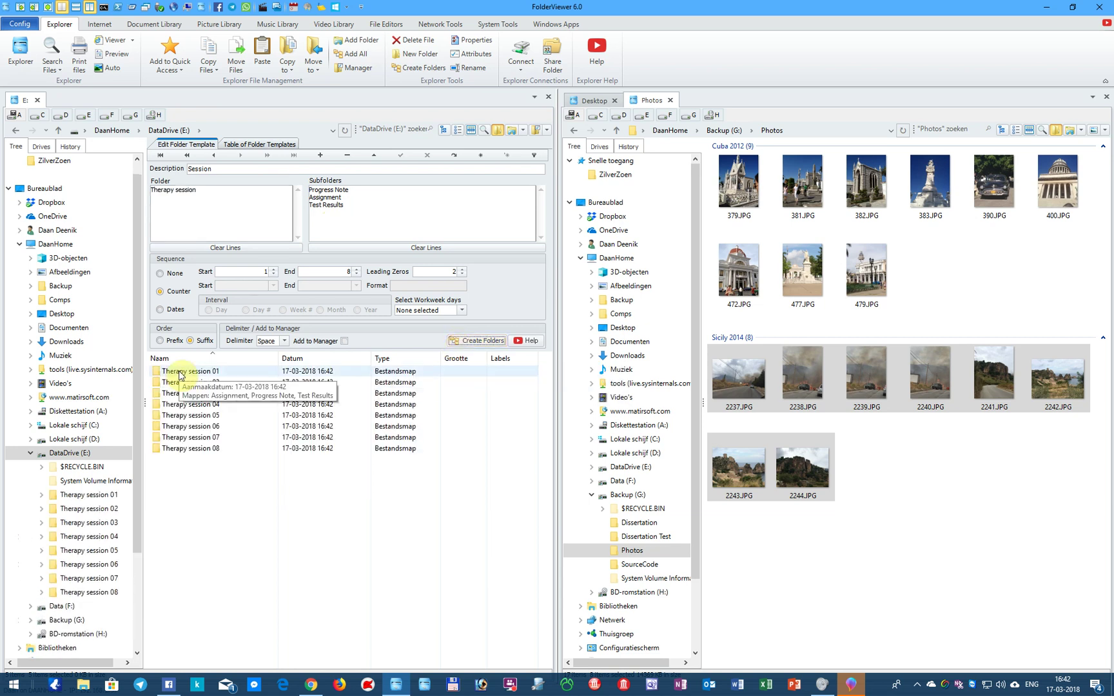
left_click(42, 495)
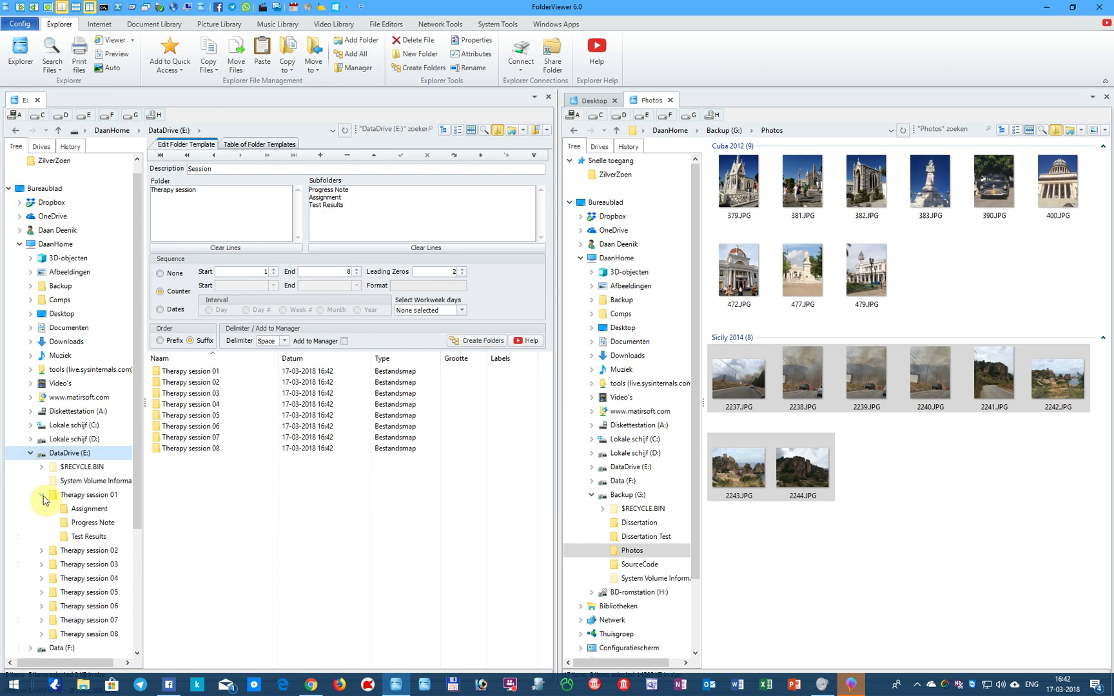
left_click(42, 565)
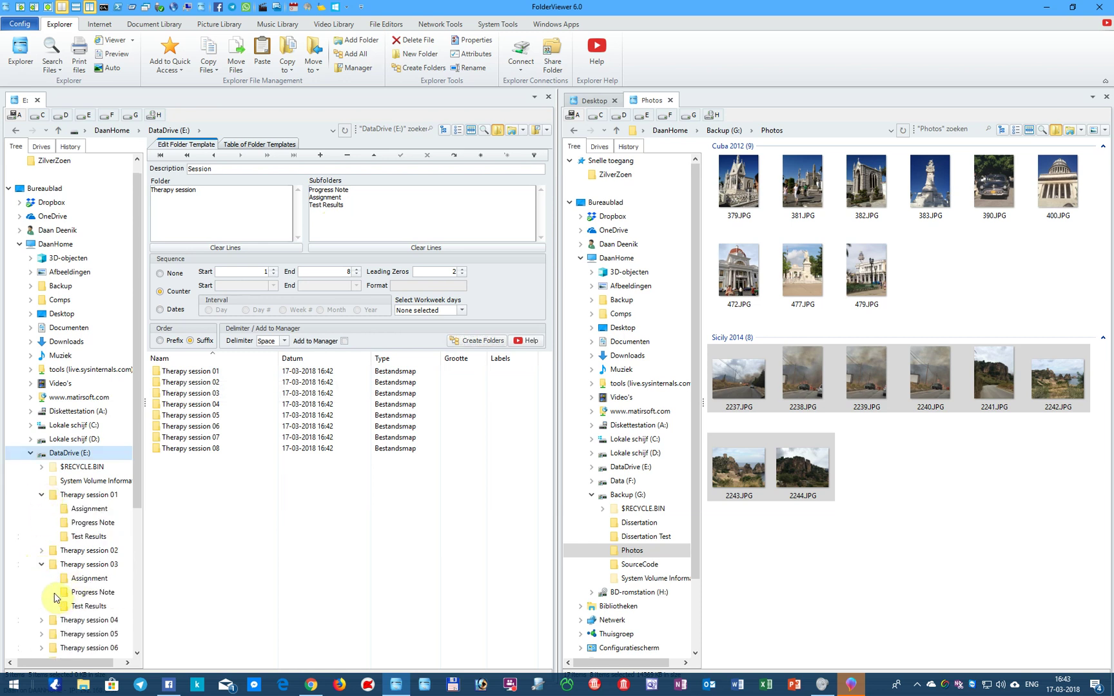